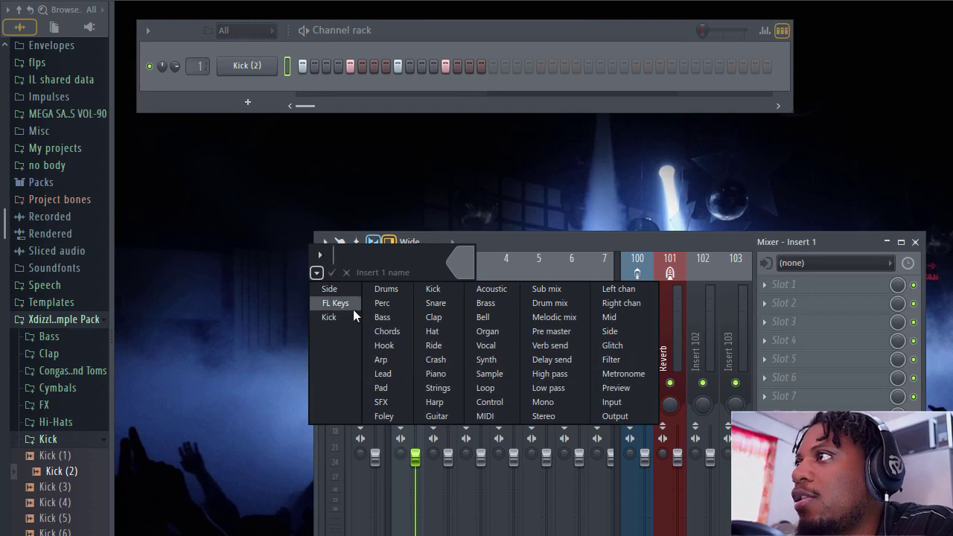
Name mixer insert 1 with the recently used Kick preset name.
left_click(330, 317)
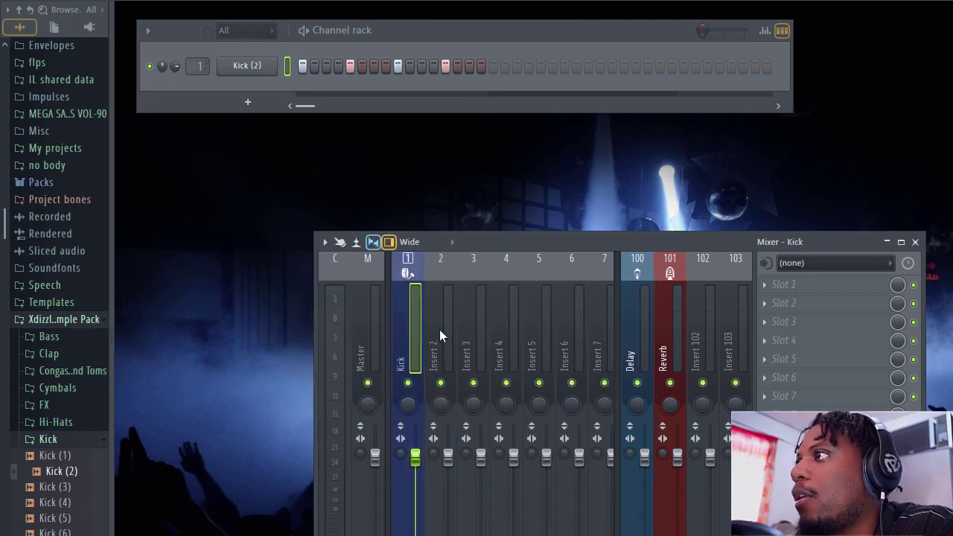
Add an FL Keys instrument to the channel rack and set its sound to Rhodes (FL).
left_click(248, 102)
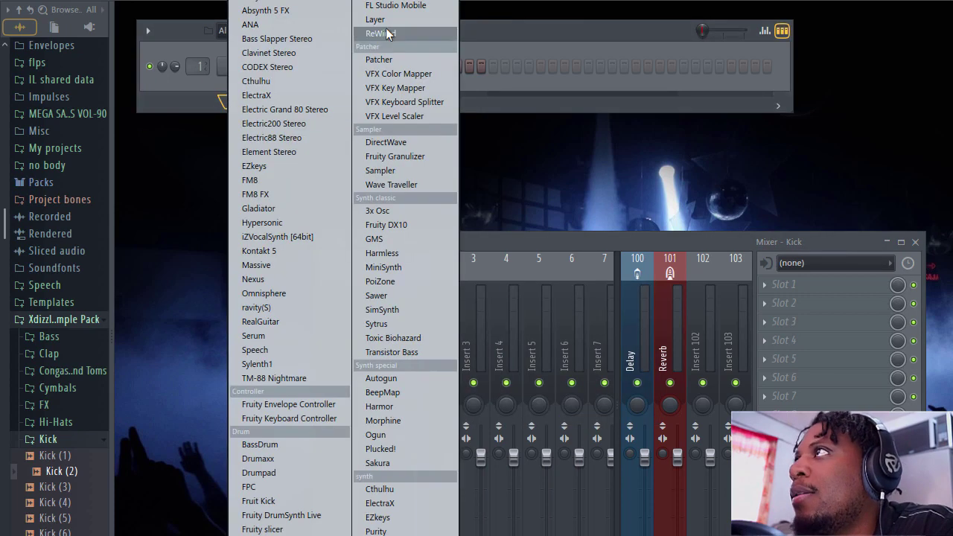
left_click(385, 0)
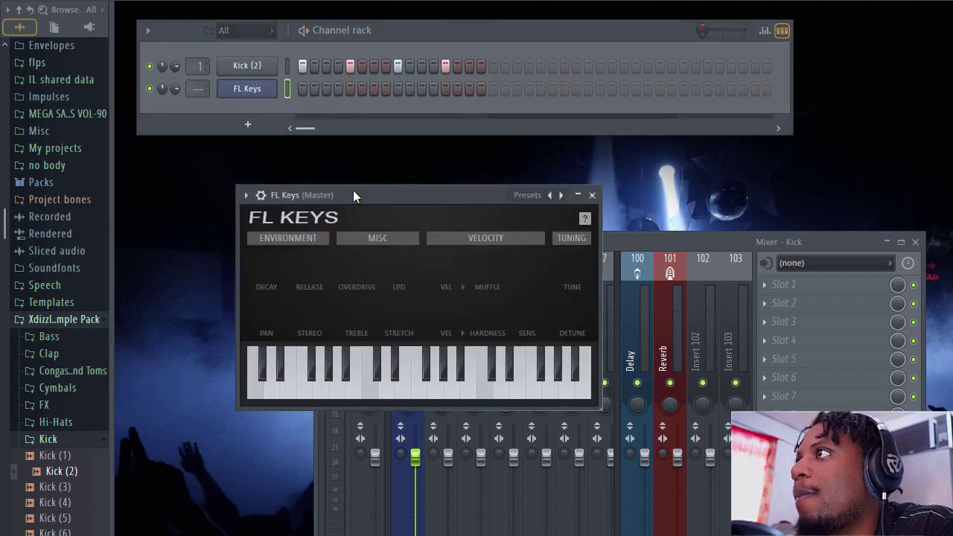
left_click_drag(354, 191, 259, 184)
left_click(444, 187)
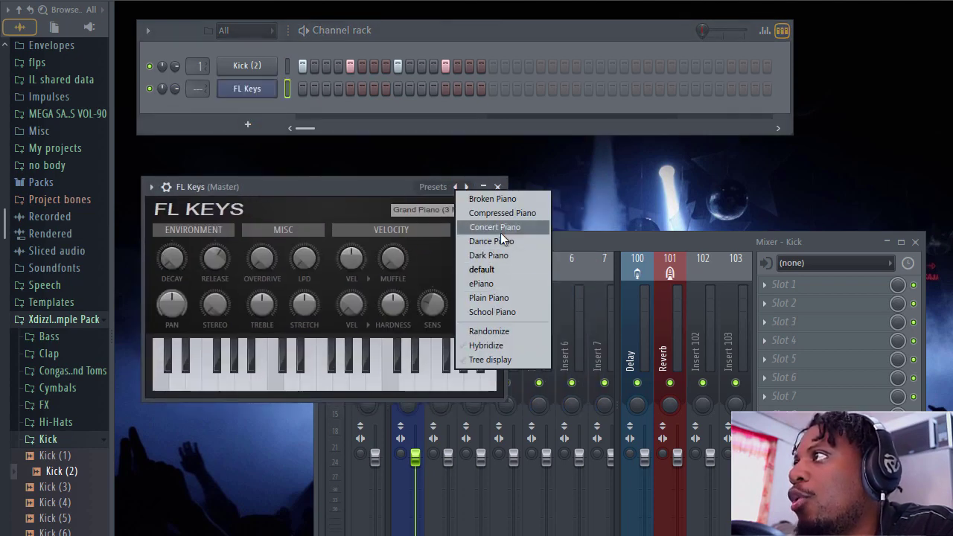
left_click(430, 209)
left_click(431, 208)
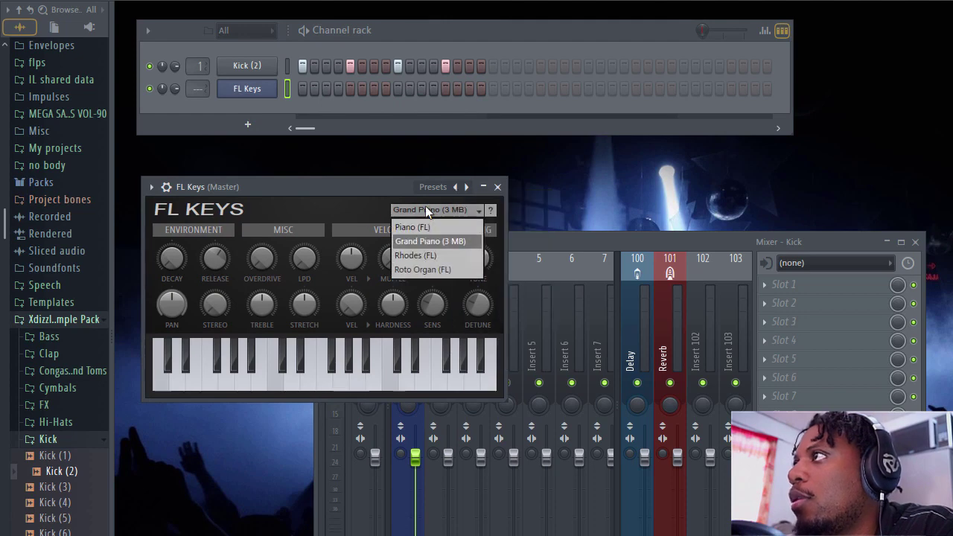
left_click(423, 253)
left_click(497, 187)
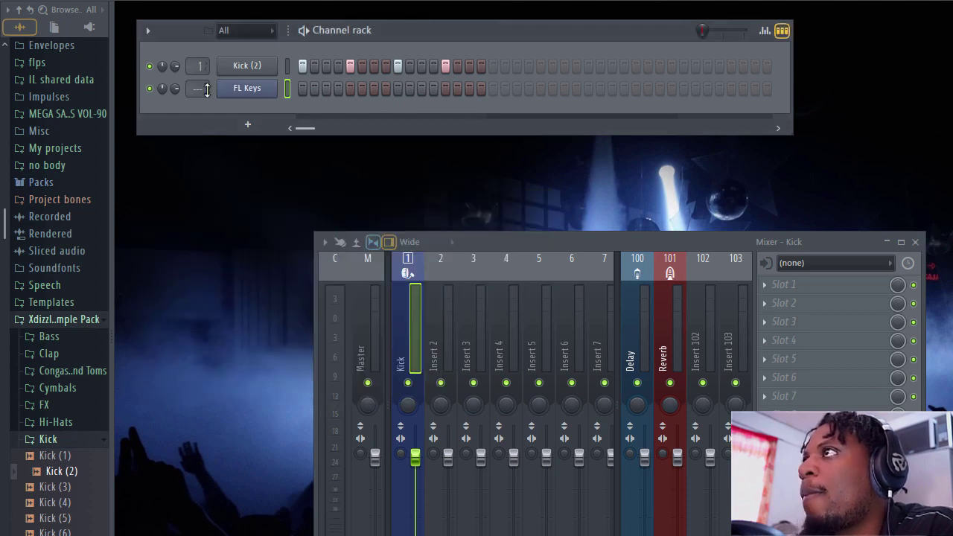
Route the FL Keys channel to mixer track 2.
left_click(245, 89)
left_click(166, 188)
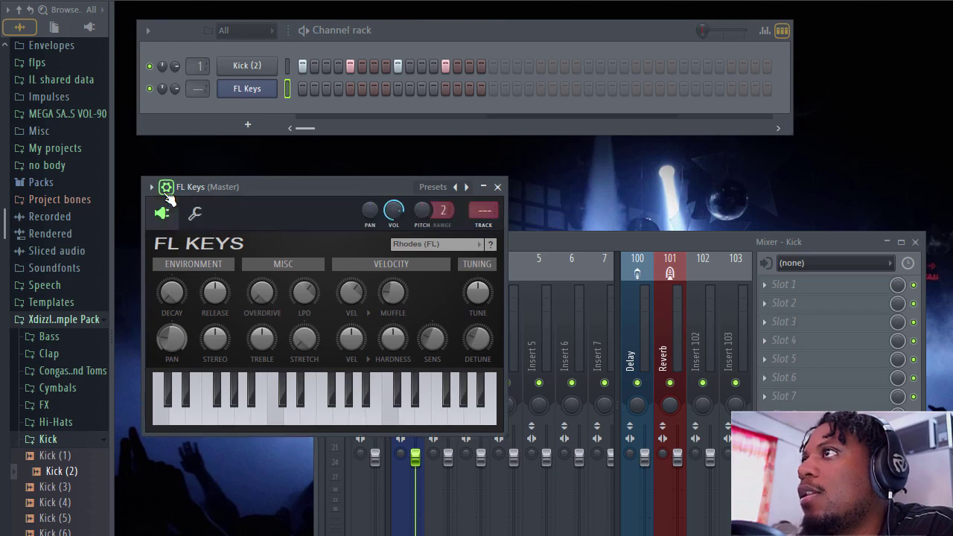
left_click(491, 229)
left_click(498, 187)
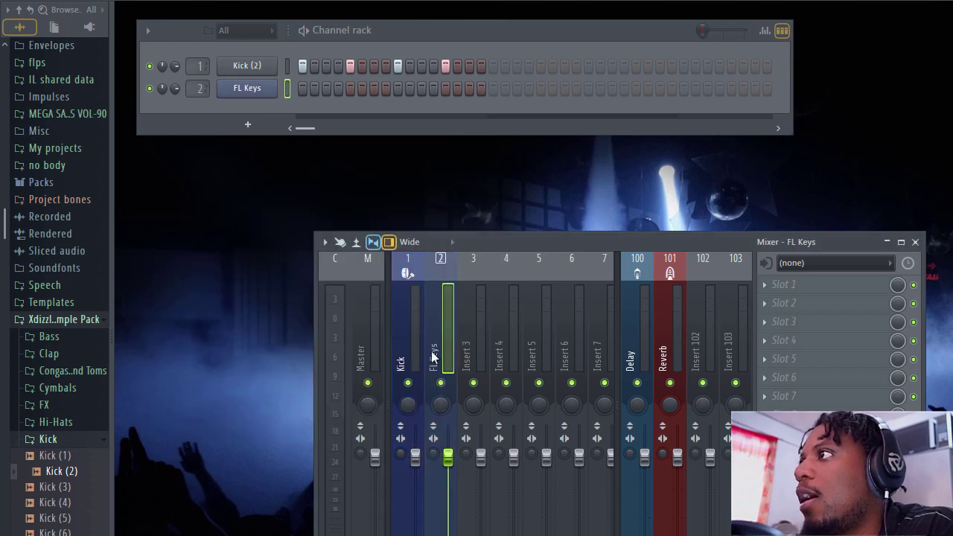
Color the FL Keys mixer track green.
right_click(453, 319)
left_click(485, 273)
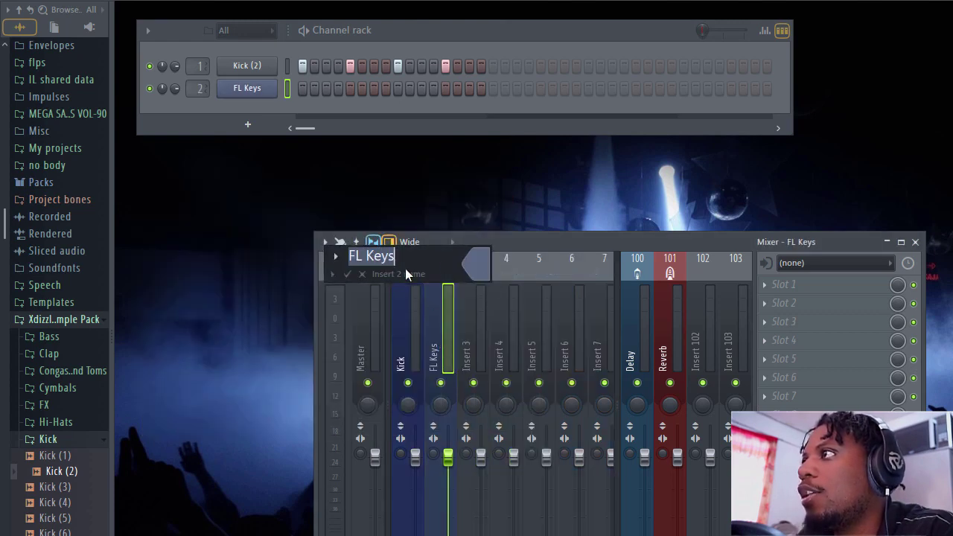
left_click(484, 267)
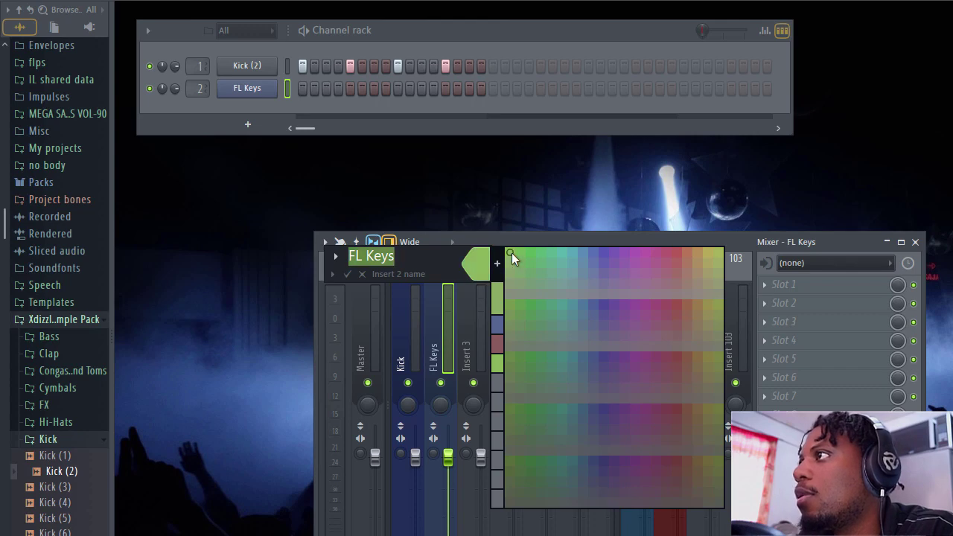
left_click(512, 253)
left_click(347, 274)
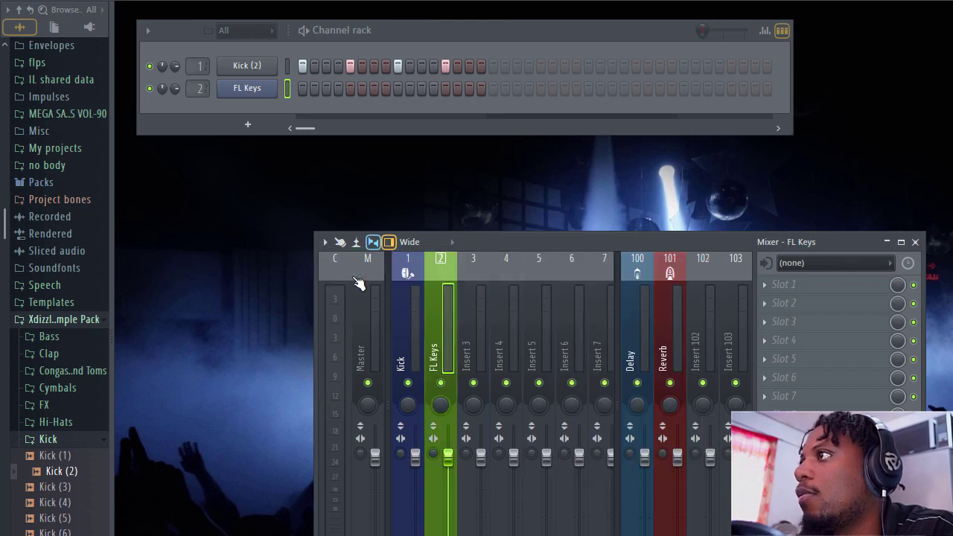
left_click(472, 314)
left_click(446, 305)
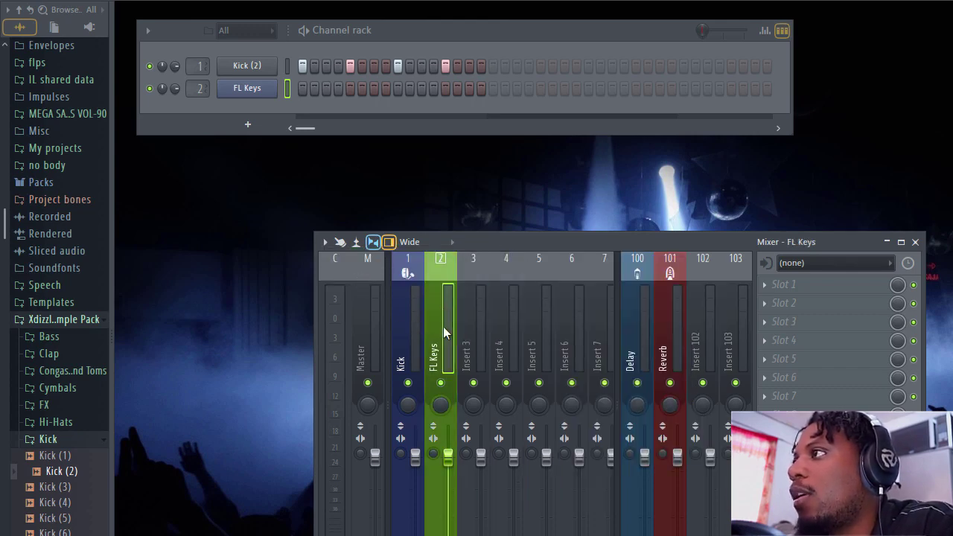
left_click(403, 325)
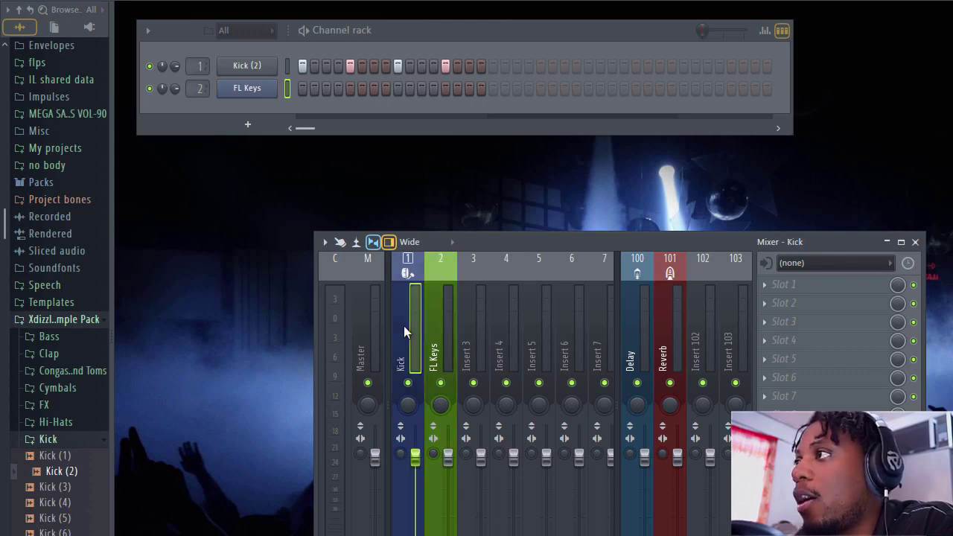
left_click(431, 332)
Name mixer insert 3 with the Side preset name.
left_click_drag(501, 242, 436, 167)
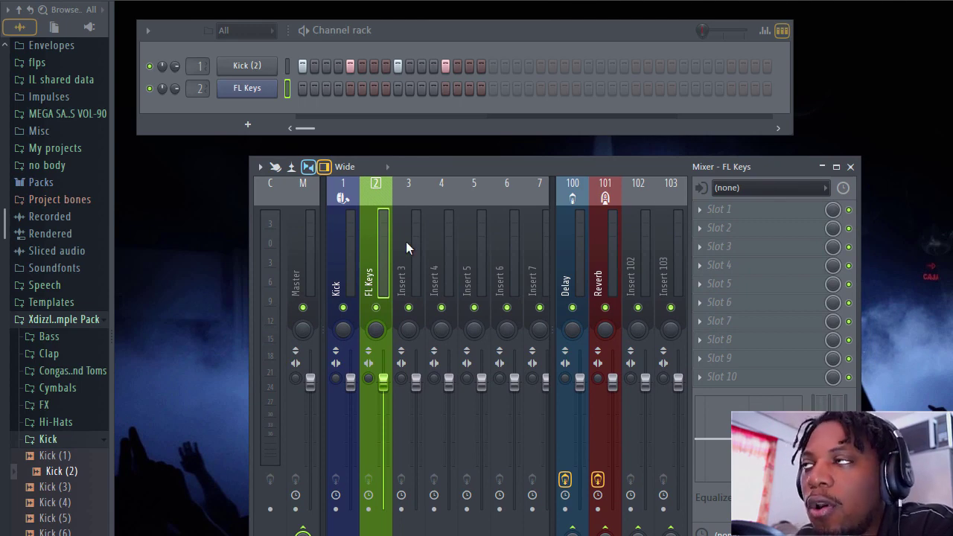
left_click(408, 274)
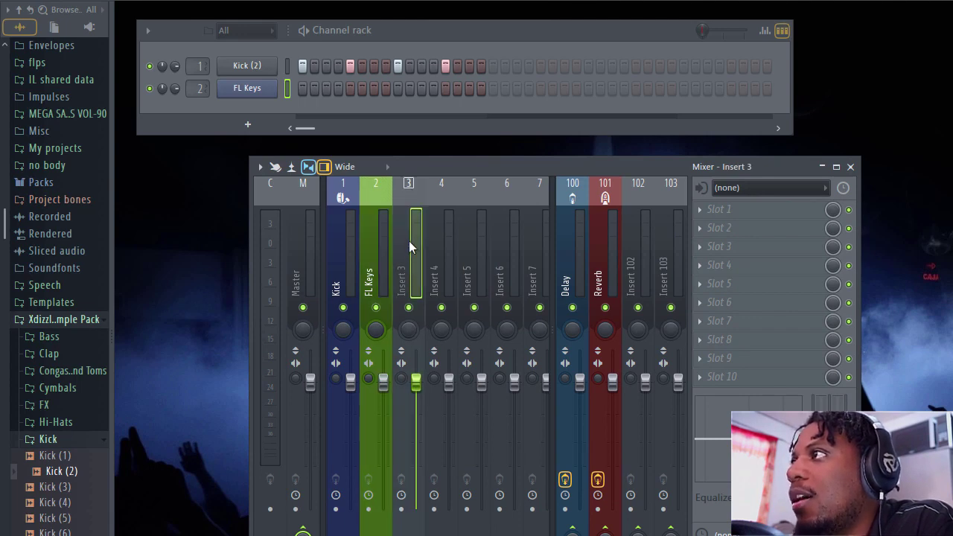
right_click(407, 240)
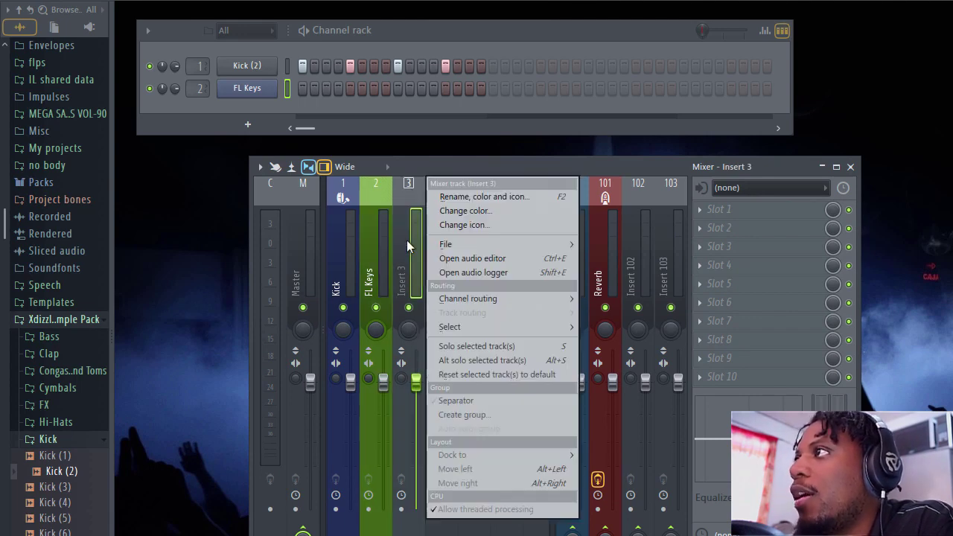
left_click(463, 197)
left_click(310, 198)
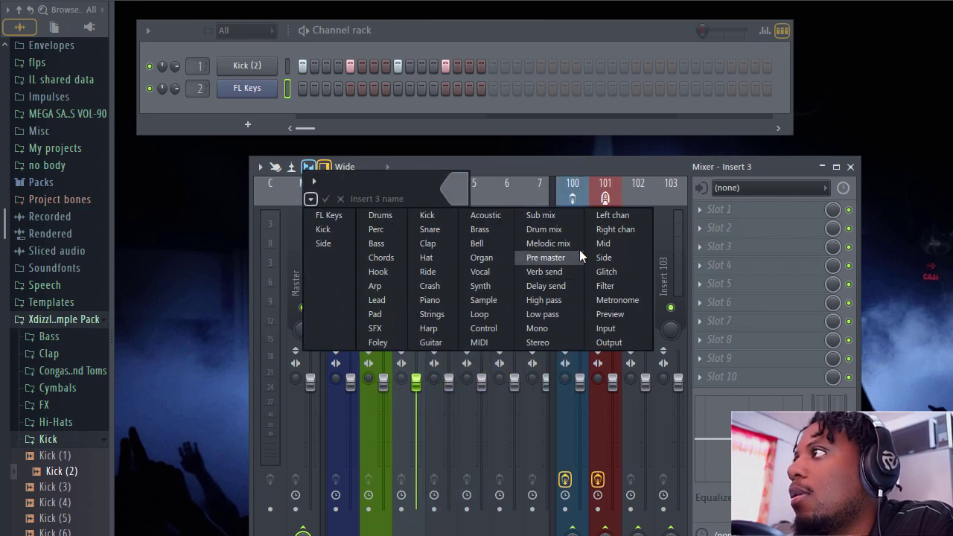
left_click(624, 258)
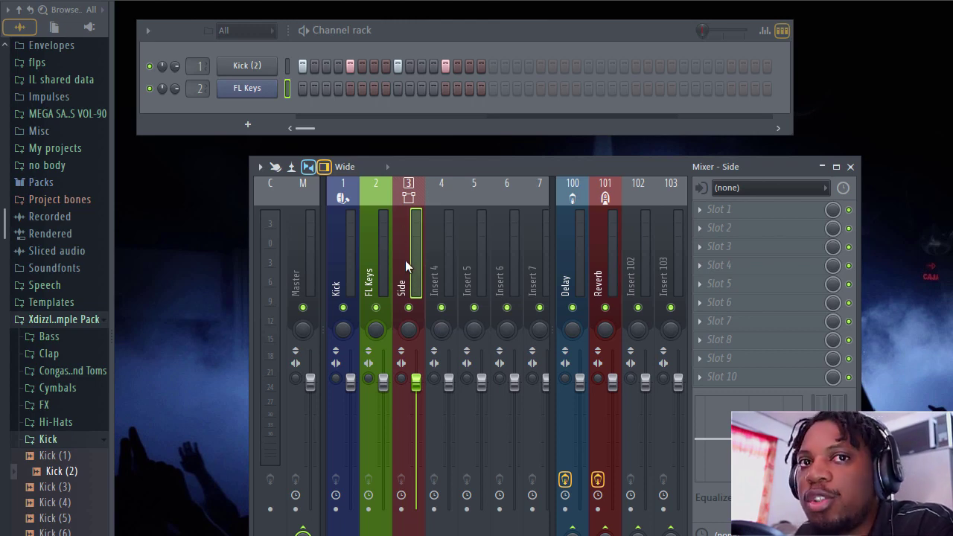
Load Fruity Limiter into effect slot 4 of the Side mixer track and place its window clear of the mixer.
left_click(740, 268)
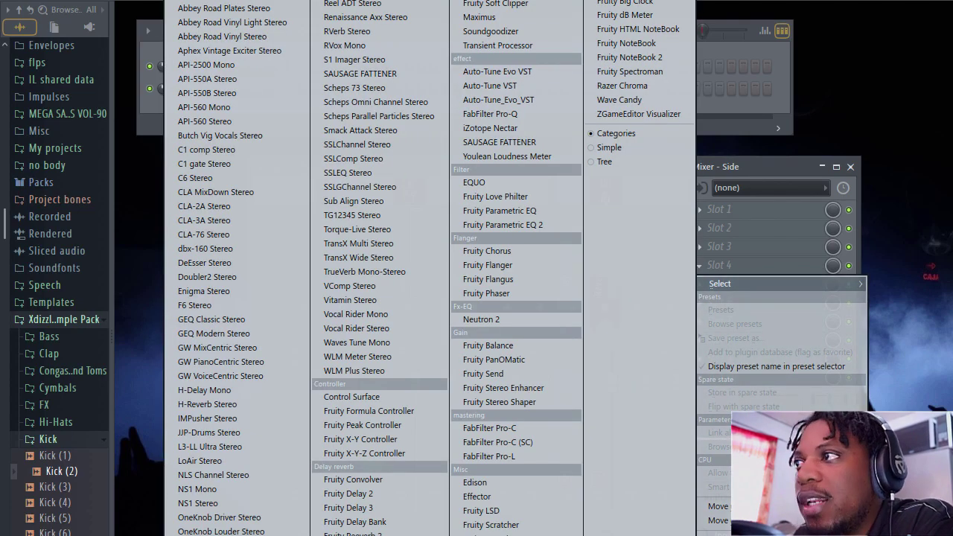
left_click(484, 0)
left_click_drag(569, 291, 587, 56)
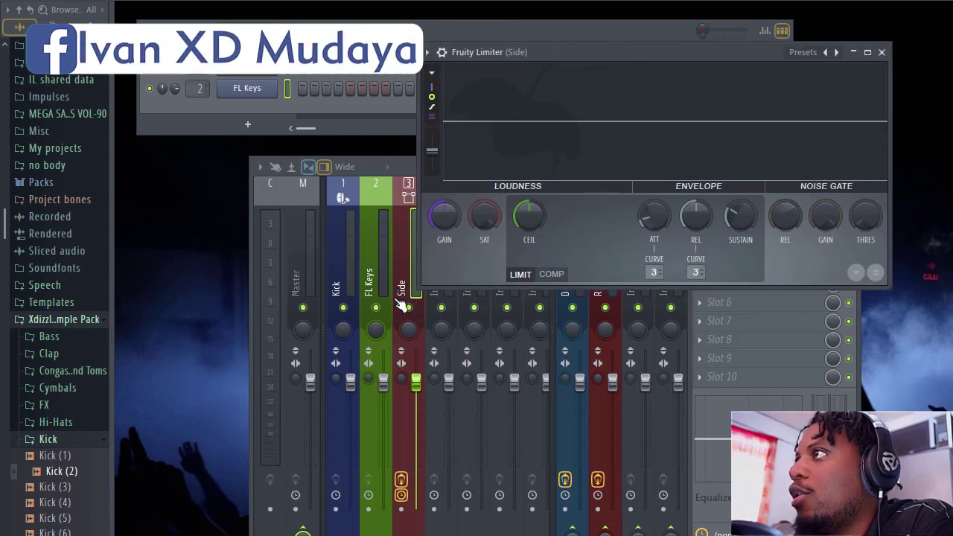
left_click_drag(525, 55, 586, 15)
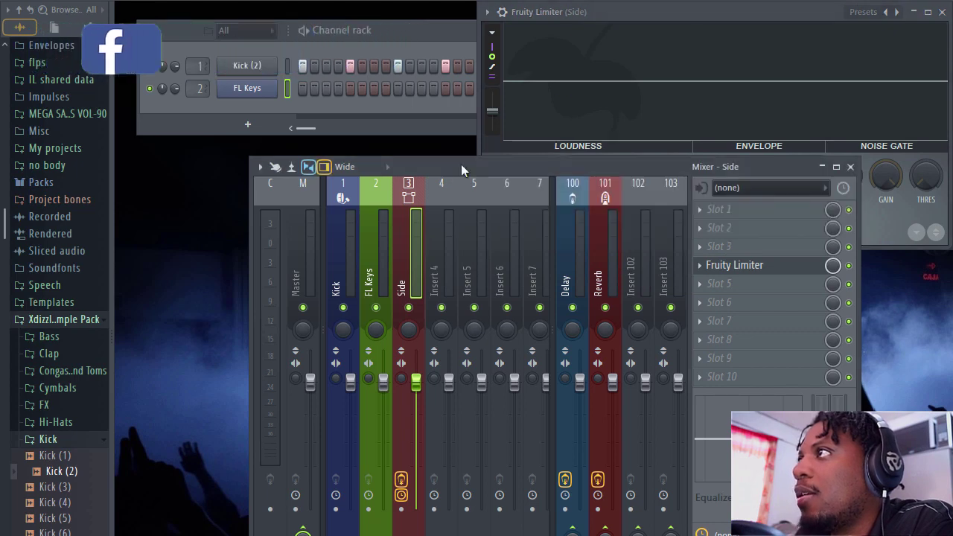
Add a sidechain send from the Kick mixer track to the Side track, keeping the Kick's send to the Master.
left_click_drag(475, 169, 428, 113)
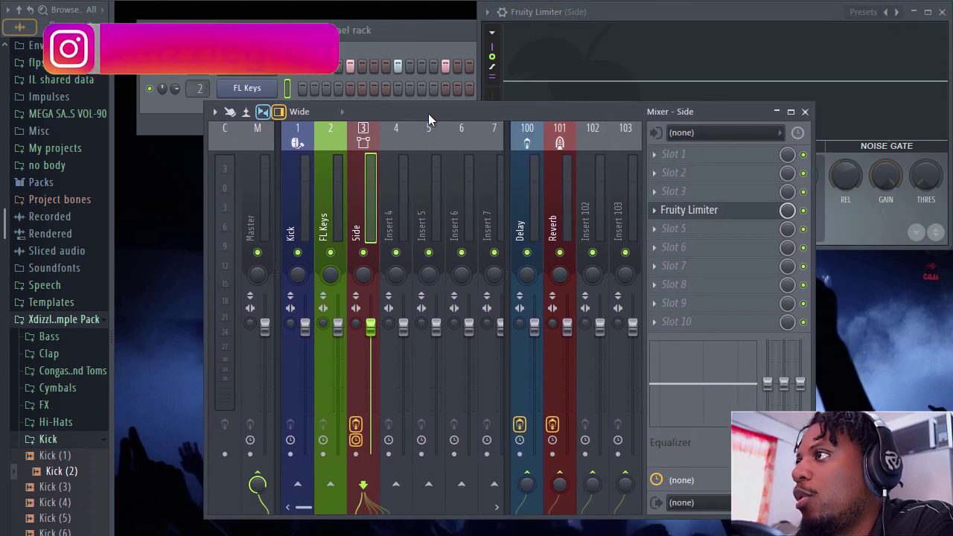
left_click(330, 218)
left_click(301, 221)
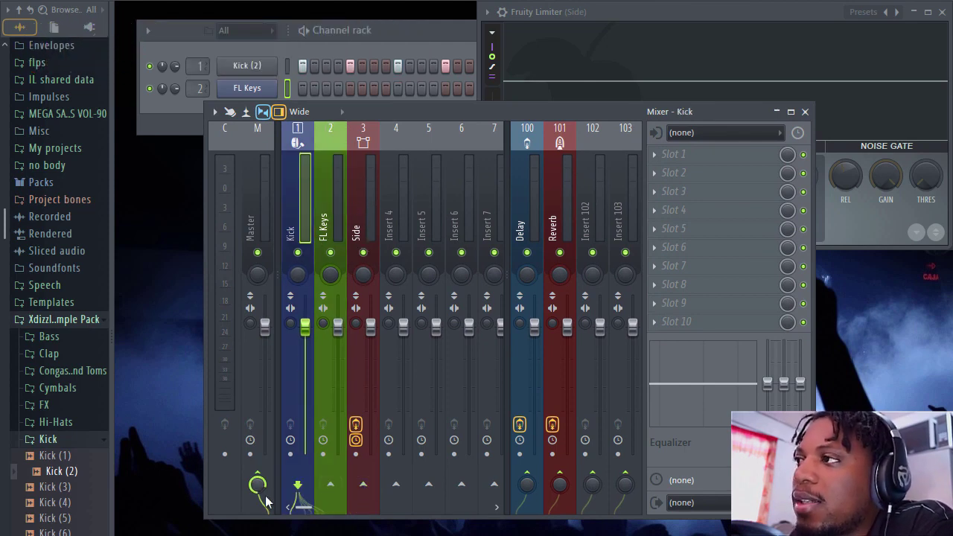
left_click(363, 485)
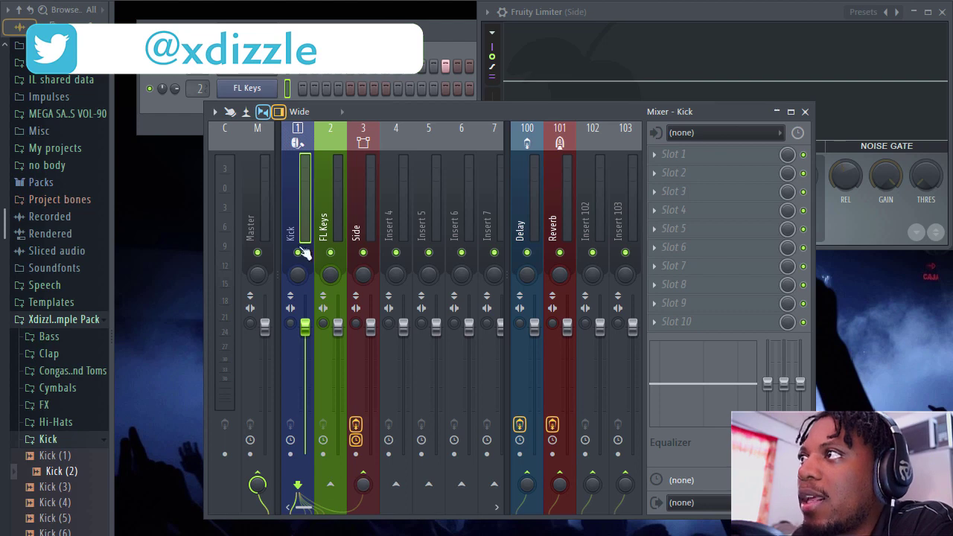
left_click(366, 210)
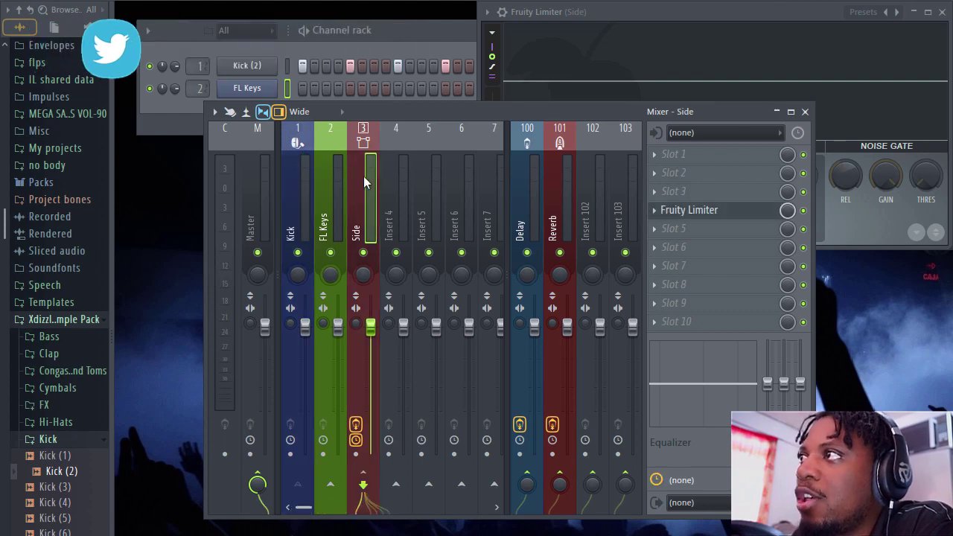
left_click(291, 215)
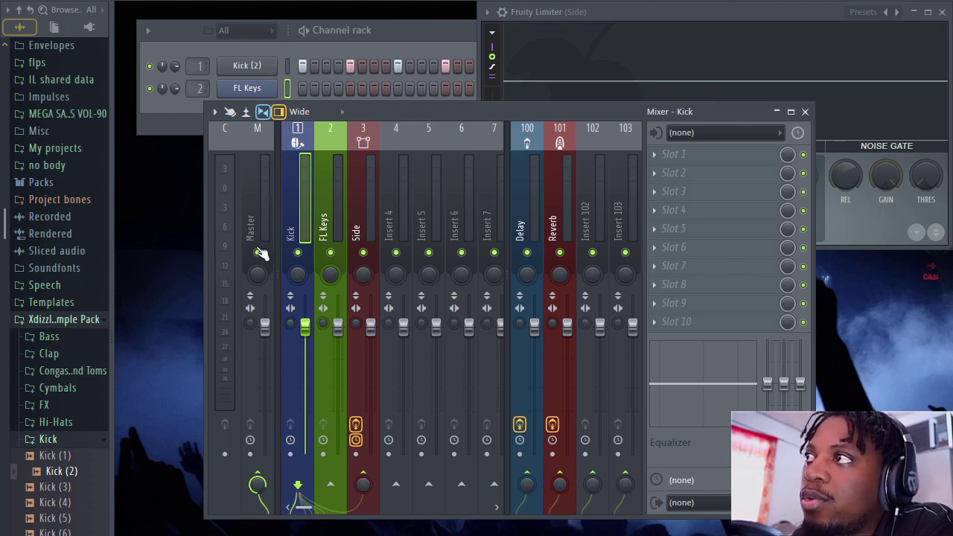
left_click(364, 214)
Route the FL Keys mixer track to the Side track and remove its direct send to the Master.
left_click(334, 219)
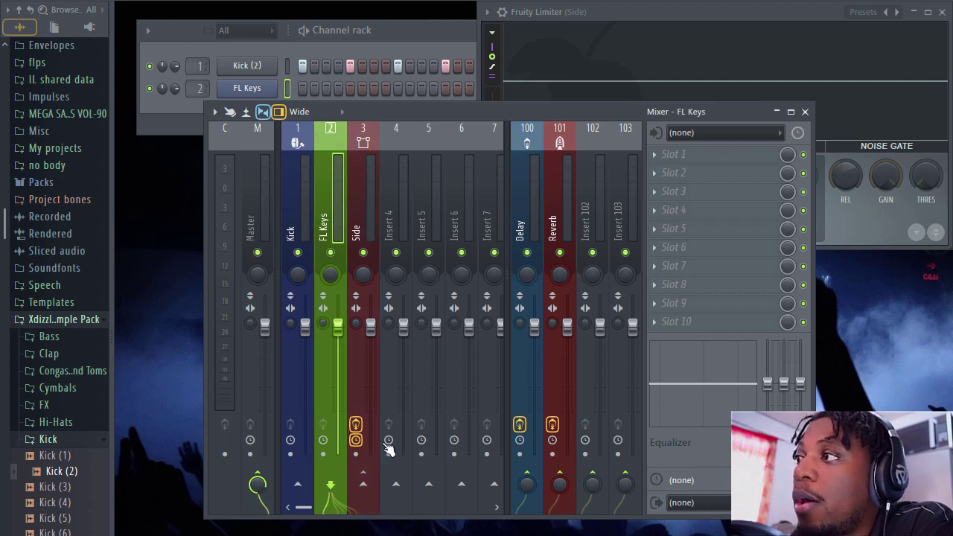
left_click(362, 484)
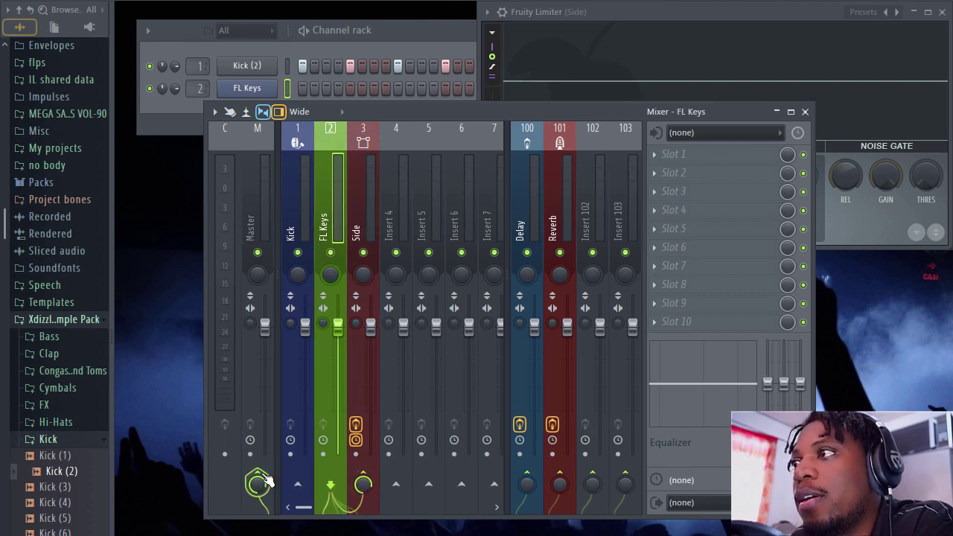
left_click(258, 482)
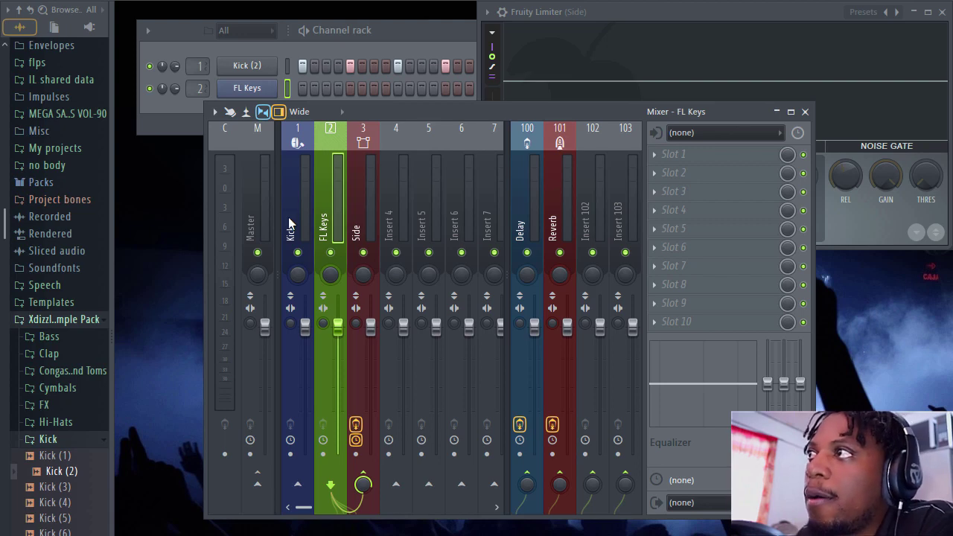
left_click(365, 229)
left_click(323, 223)
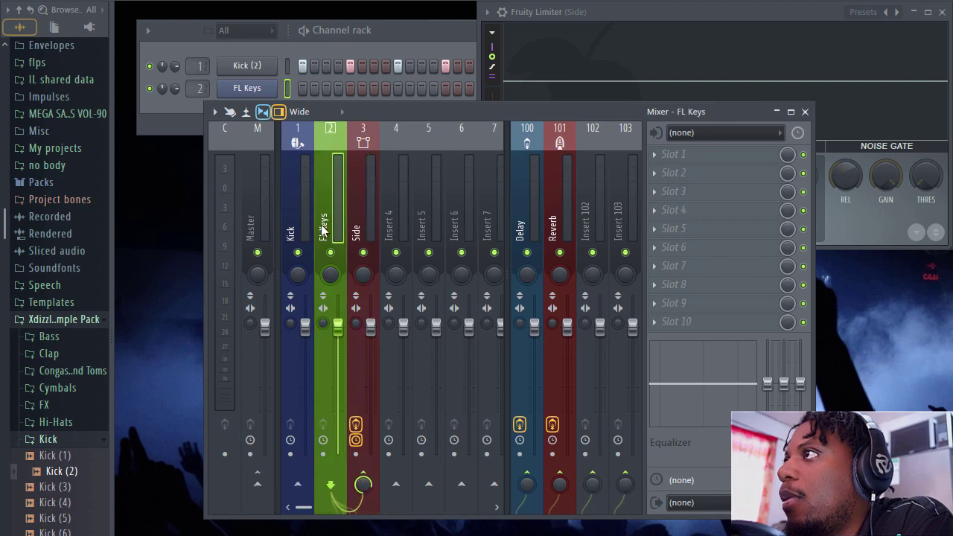
left_click(312, 220)
left_click(362, 216)
left_click(328, 223)
left_click(302, 218)
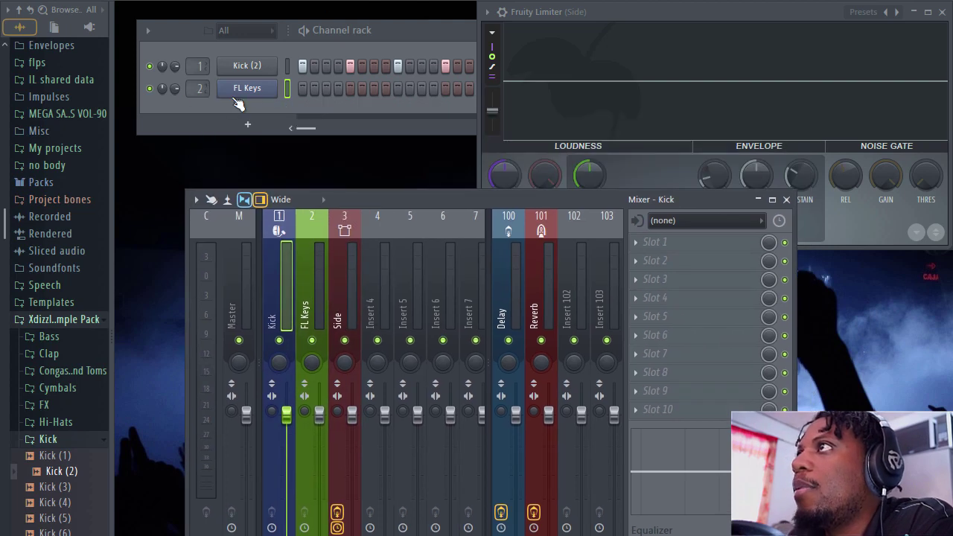
Stamp a one-bar Minor 9th chord rooted on G#3 in the FL Keys piano roll and play the pattern.
right_click(247, 88)
left_click(329, 83)
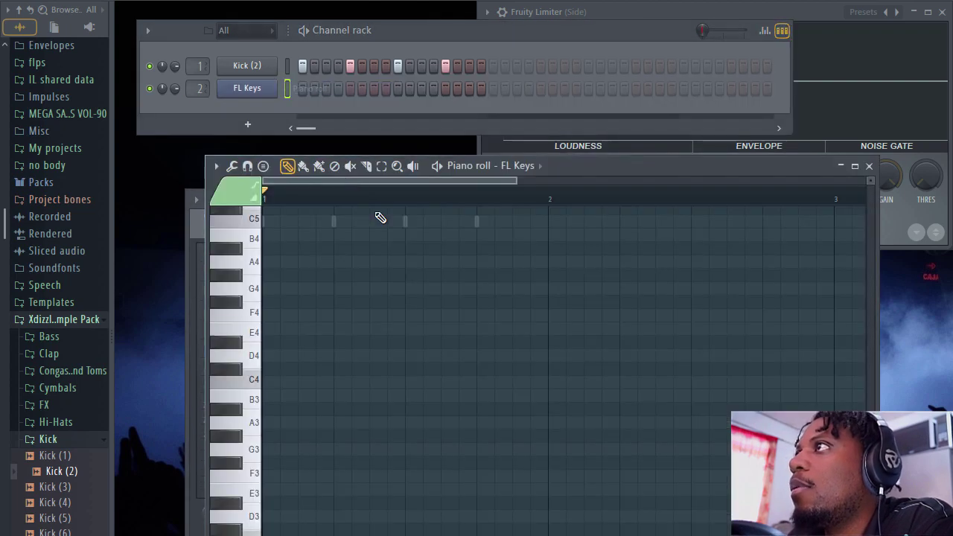
left_click(265, 167)
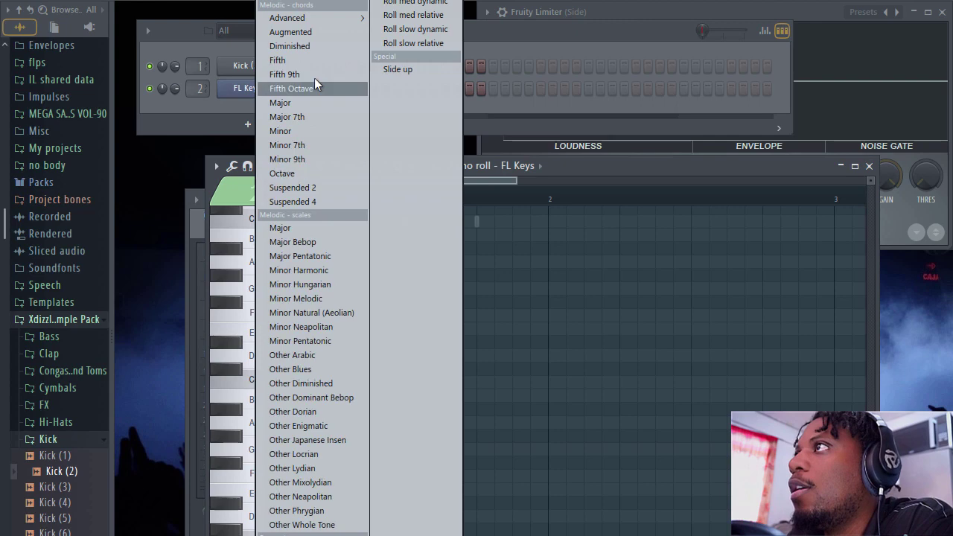
left_click(298, 157)
left_click_drag(270, 439, 546, 401)
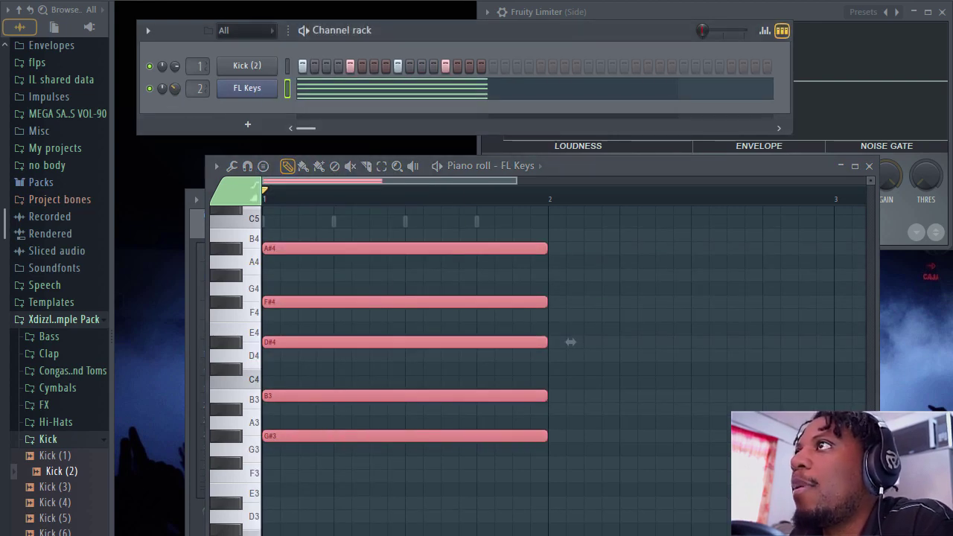
key("space")
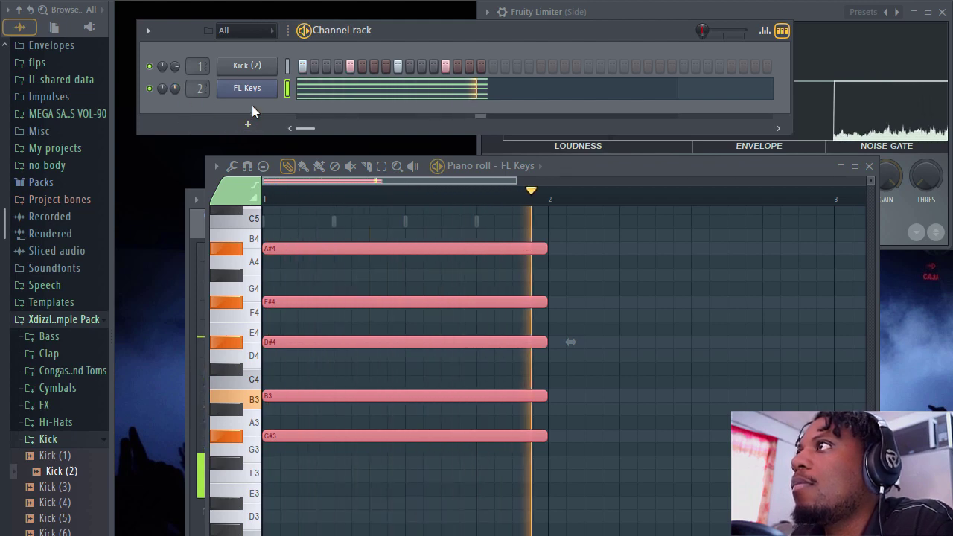
Adjust the FL Keys channel volume and reopen the Fruity Limiter on the Side mixer track.
left_click_drag(175, 90, 176, 79)
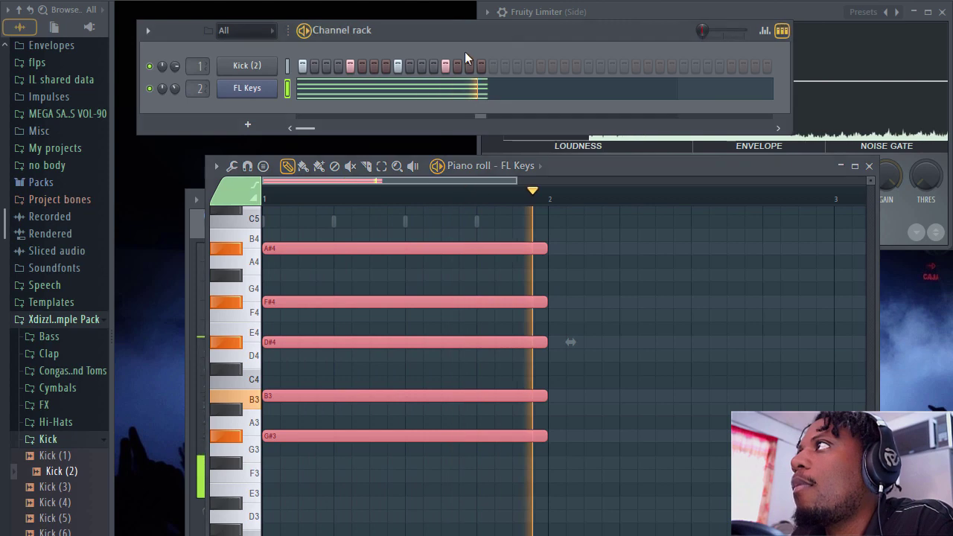
key("F9")
left_click(312, 298)
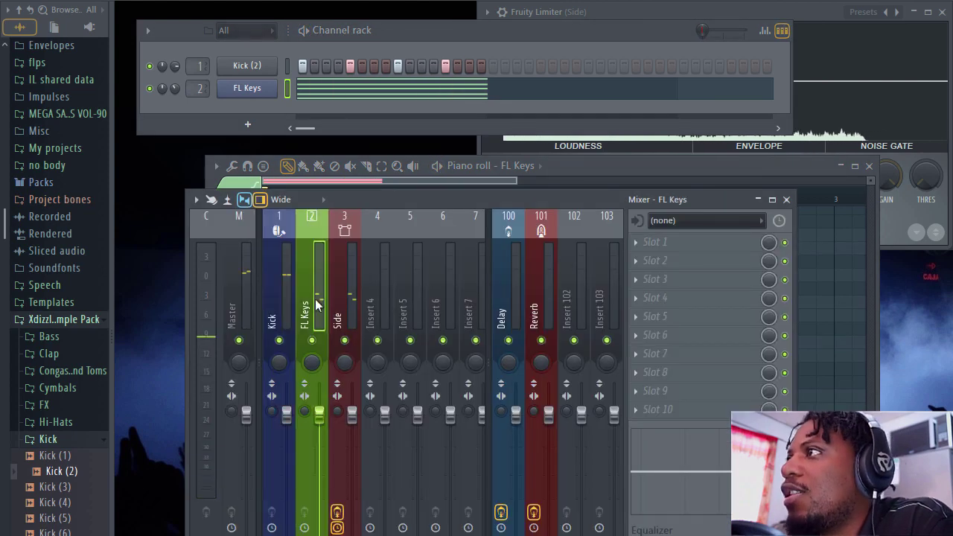
left_click(345, 298)
left_click(755, 308)
left_click(756, 303)
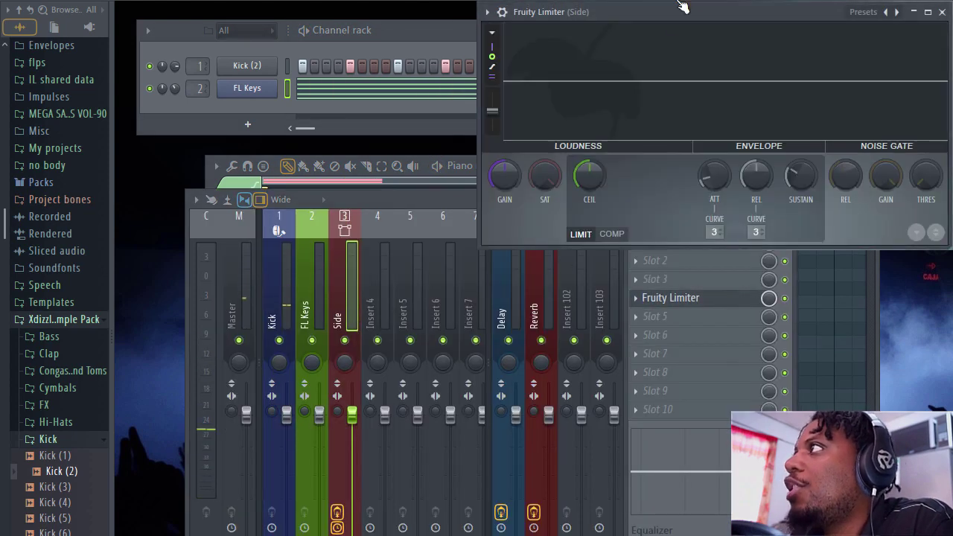
Place the Fruity Limiter window over the mixer and play the pattern to check the incoming signal.
left_click_drag(683, 7, 597, 184)
left_click_drag(522, 237, 472, 200)
key("space")
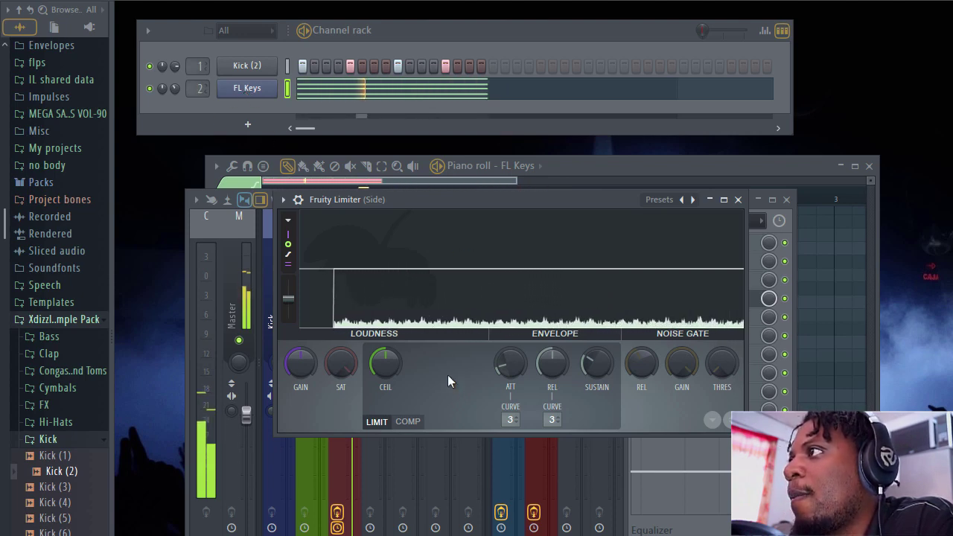
left_click_drag(422, 211, 368, 223)
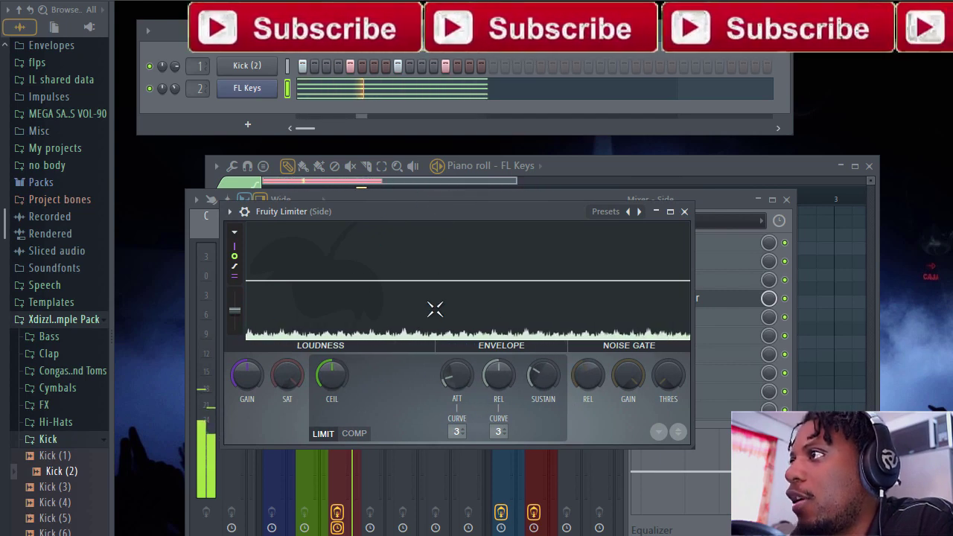
key("space")
Switch the Fruity Limiter to compressor mode and set its sidechain input to Kick.
left_click(355, 434)
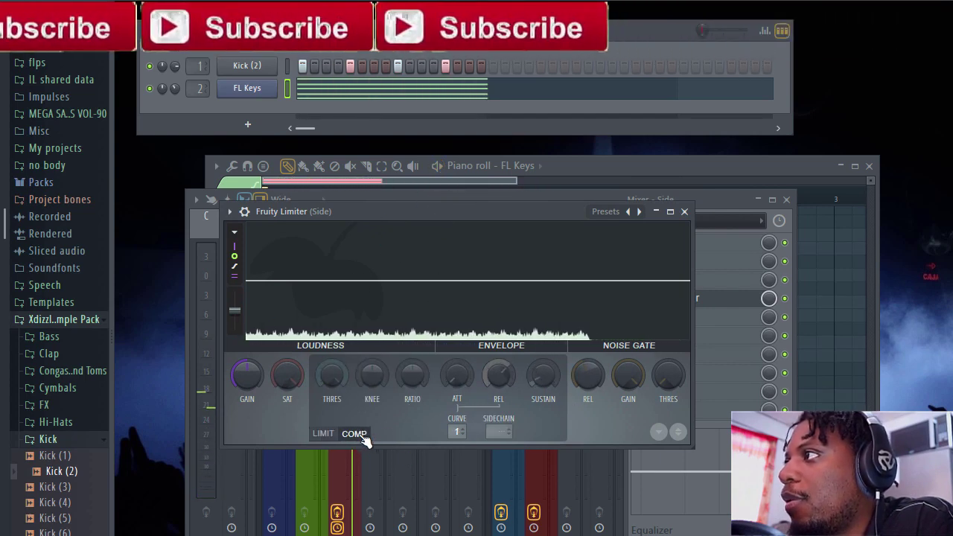
left_click(492, 432)
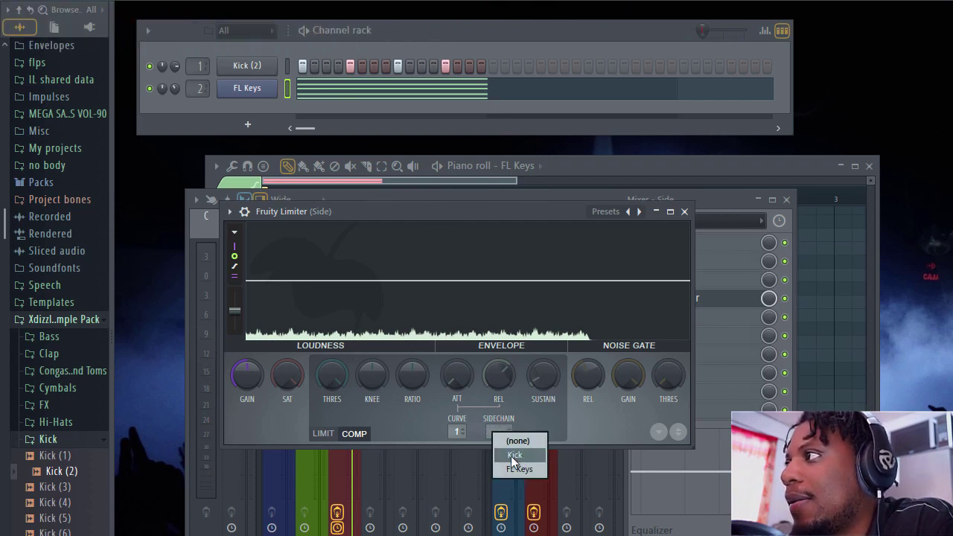
left_click(512, 458)
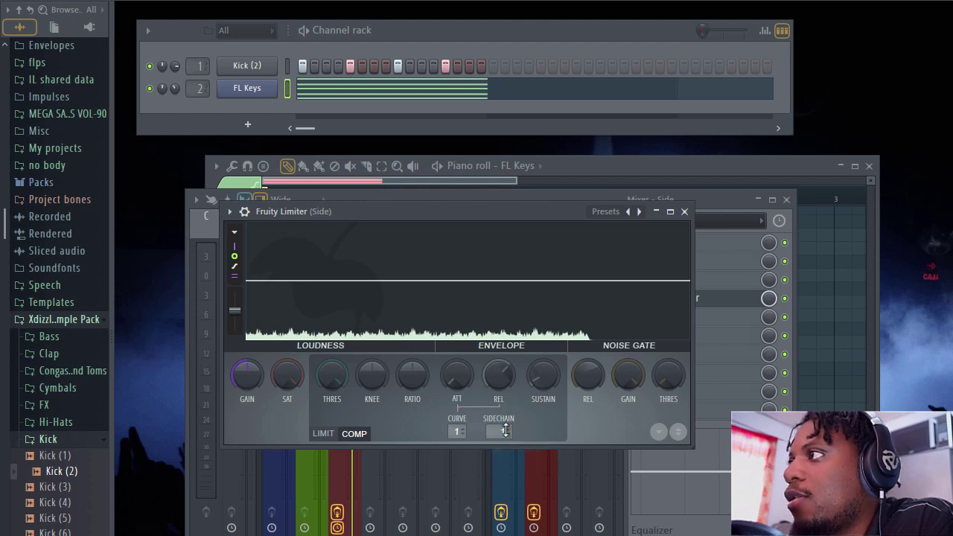
left_click(504, 431)
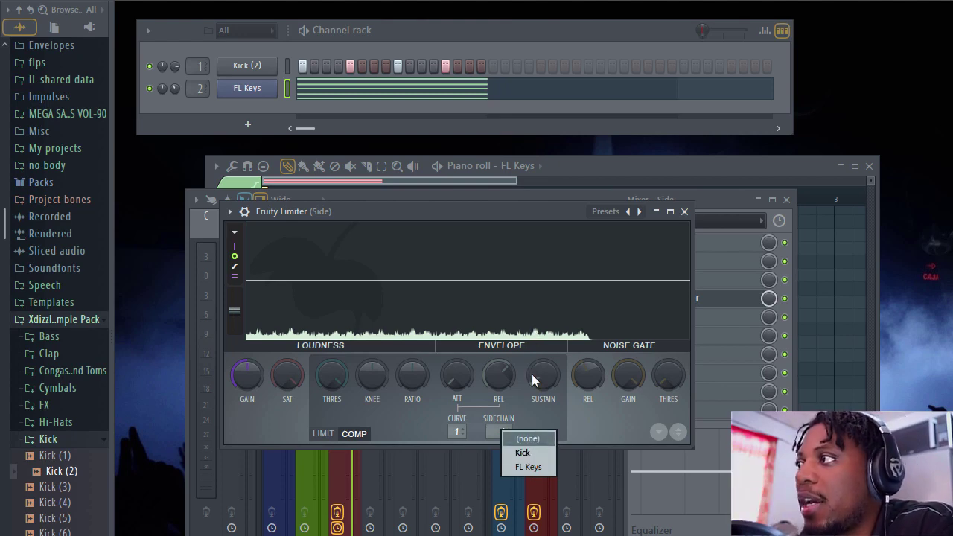
left_click(532, 455)
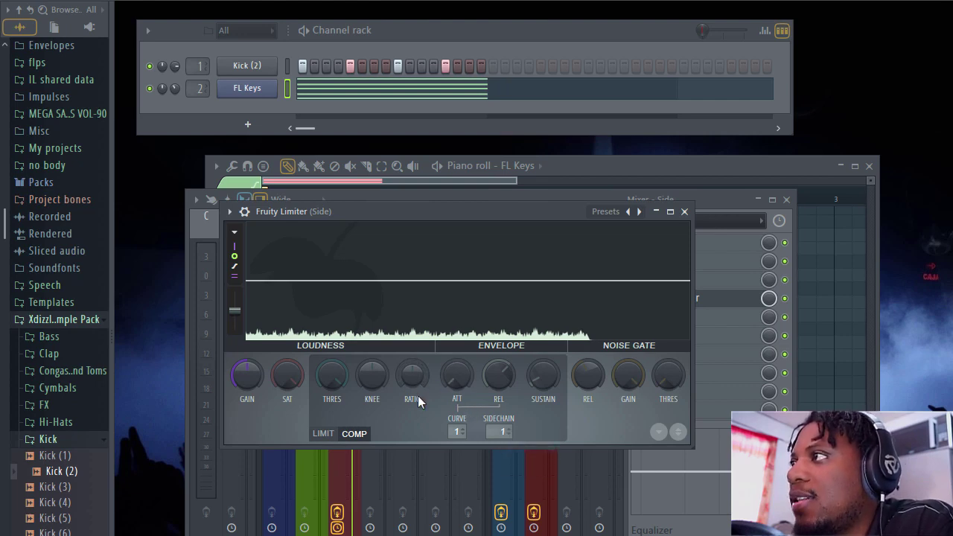
Raise the compressor's ratio and lower its threshold so the kick ducks the chords, auditioning the pattern.
key("space")
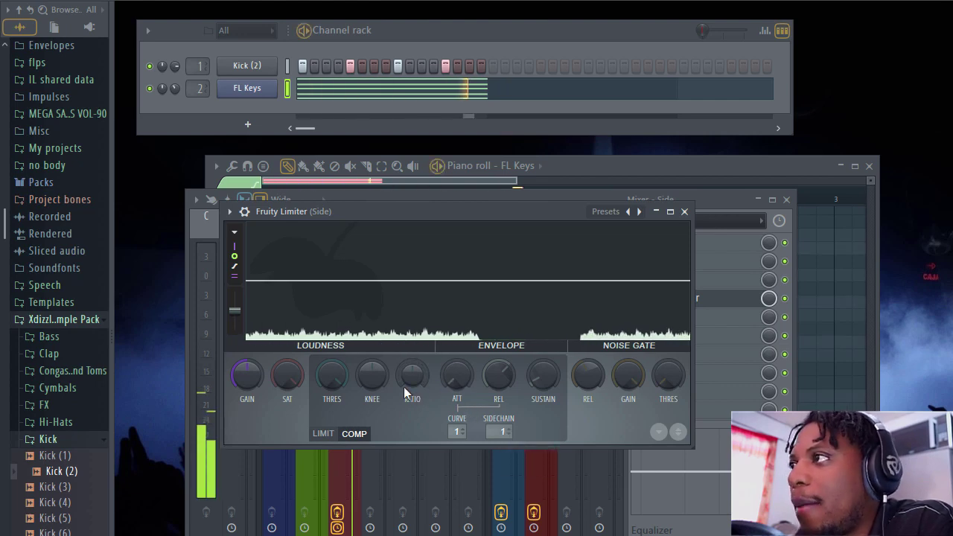
key("space")
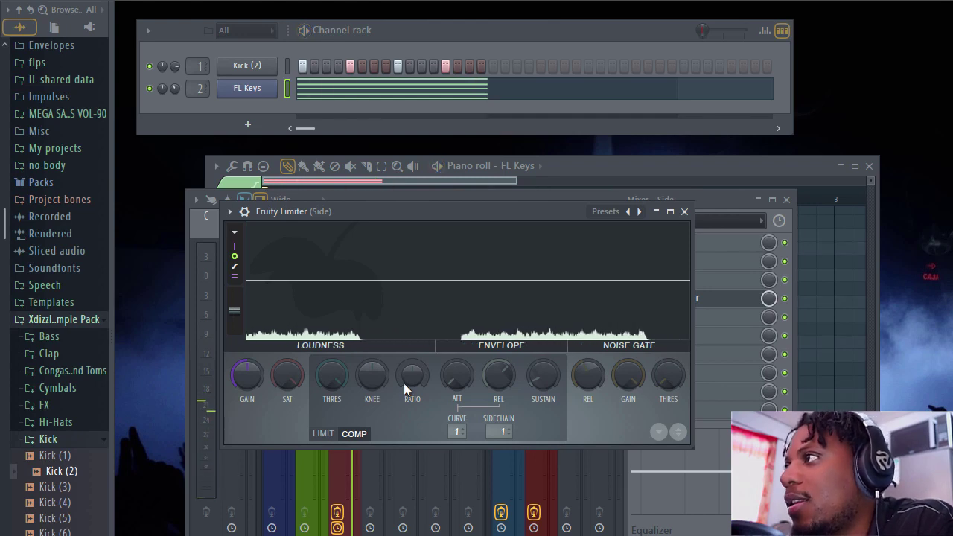
left_click_drag(412, 376, 412, 371)
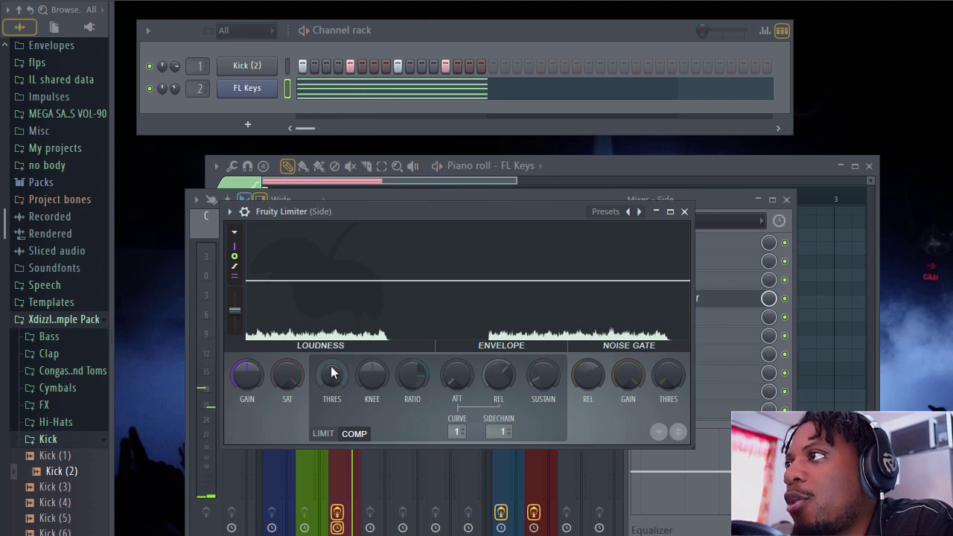
left_click_drag(332, 374, 333, 376)
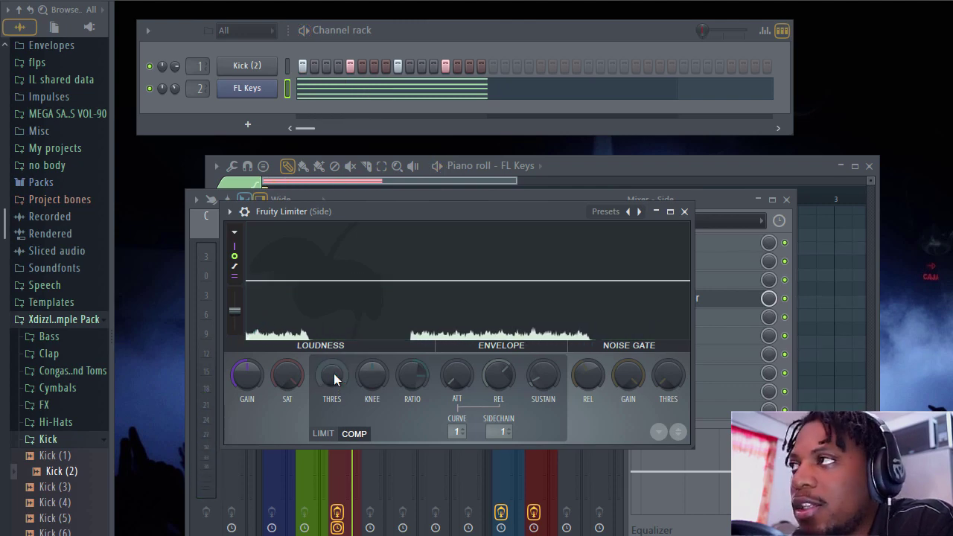
left_click_drag(334, 373, 334, 399)
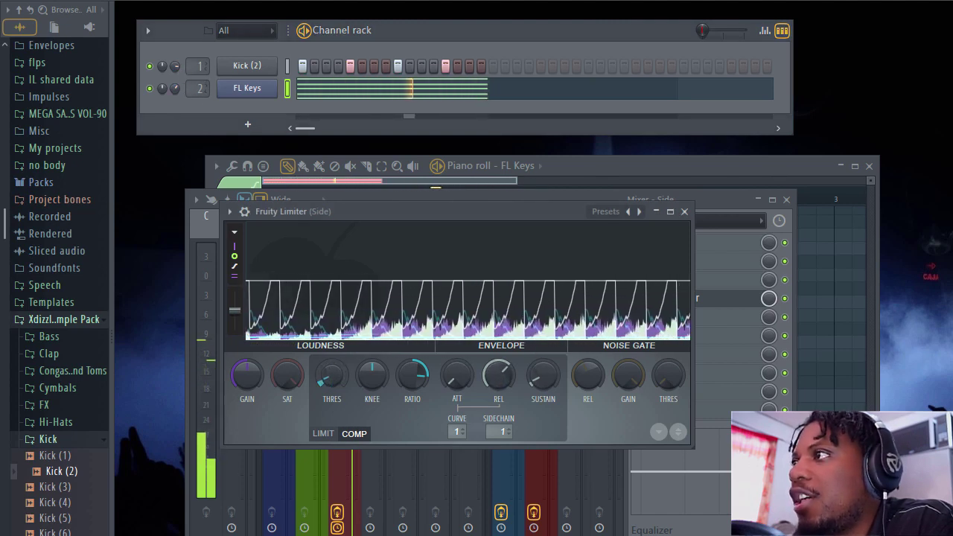
left_click(330, 375)
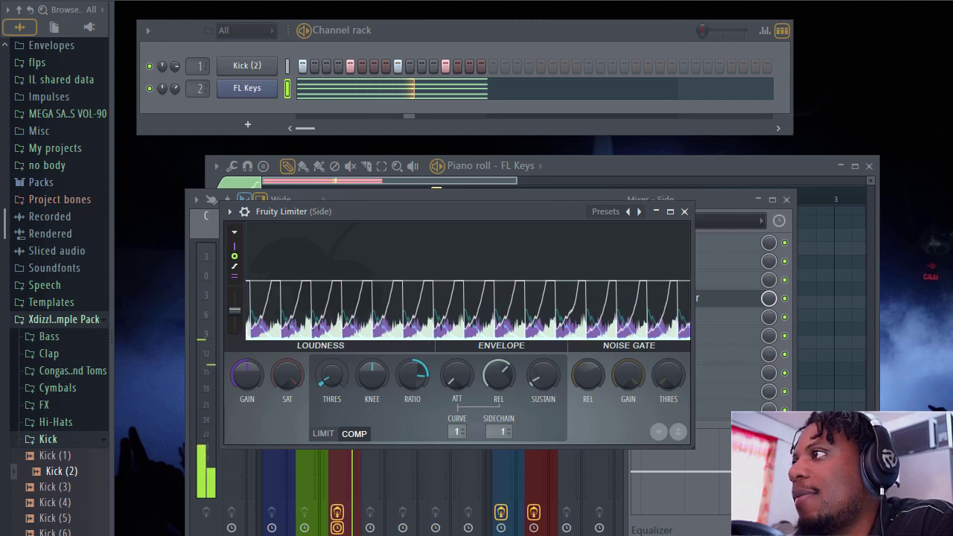
left_click(416, 378)
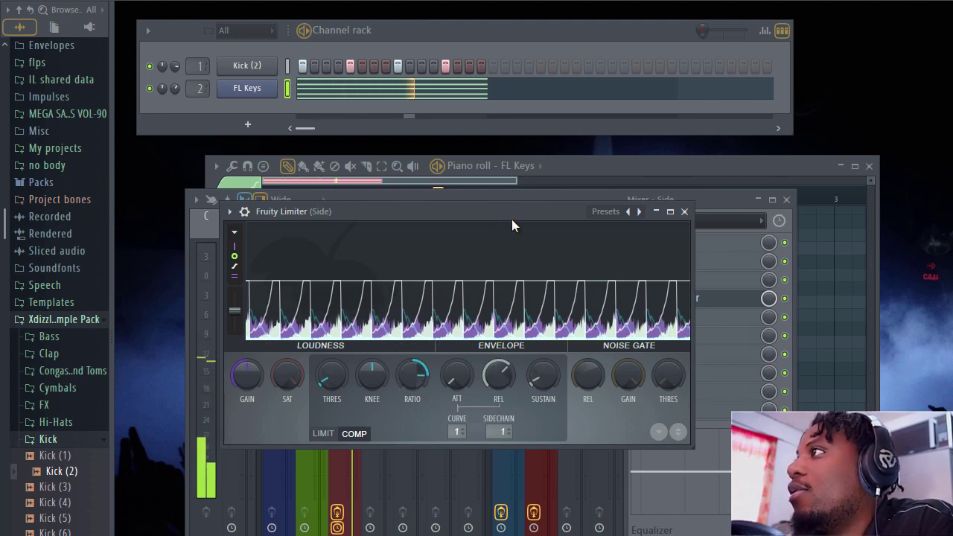
left_click_drag(511, 219, 494, 230)
key("space")
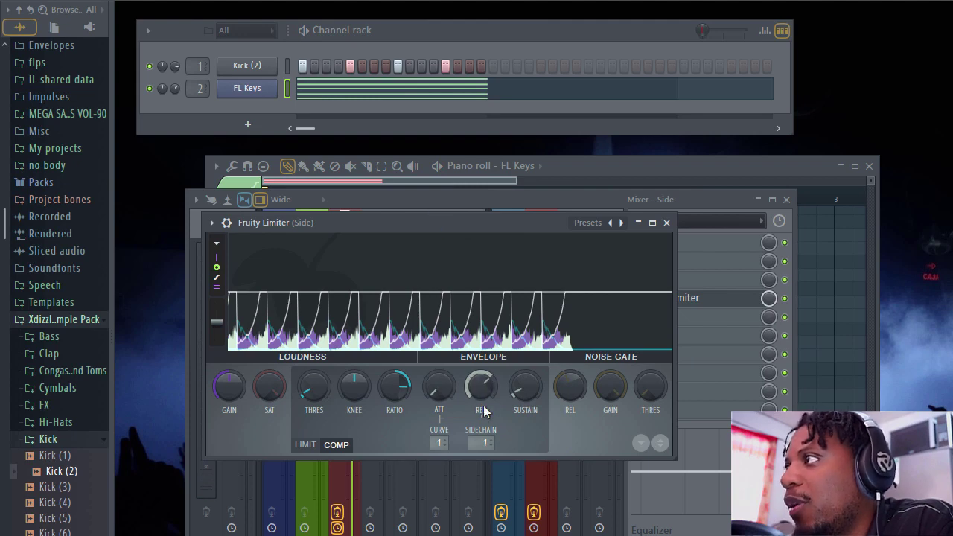
Shorten the compressor's release while the pattern plays and move the Fruity Limiter window clear of the Master meter.
key("space")
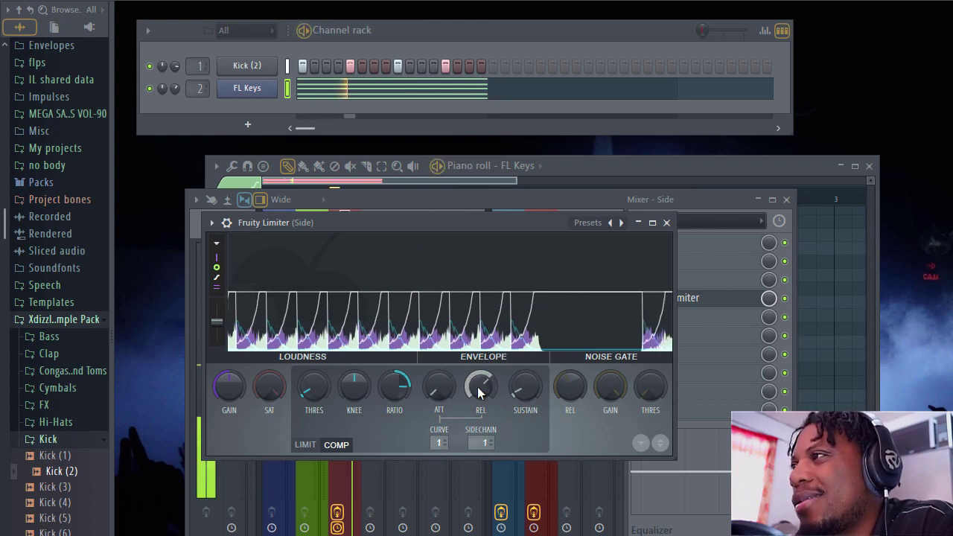
left_click_drag(483, 386, 484, 418)
left_click_drag(477, 384, 484, 389)
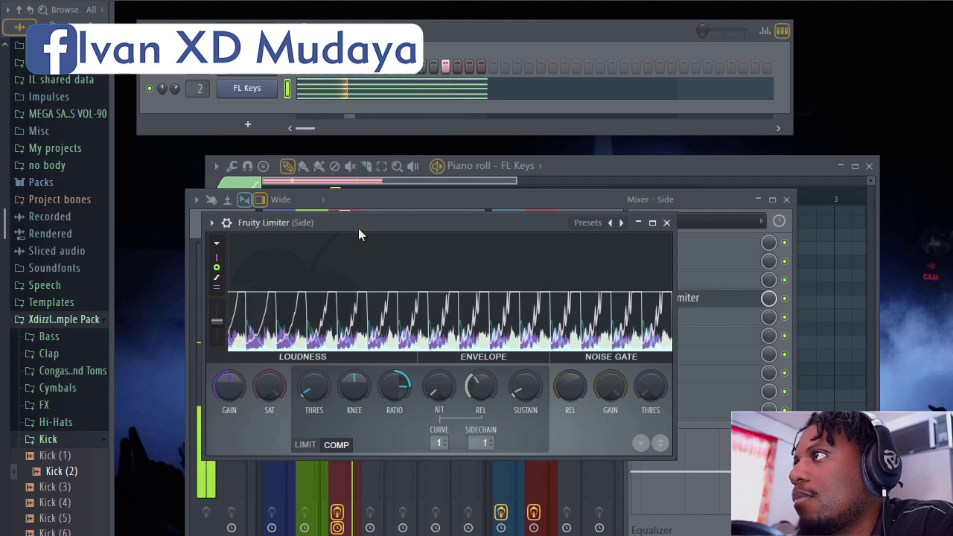
left_click_drag(358, 228, 430, 189)
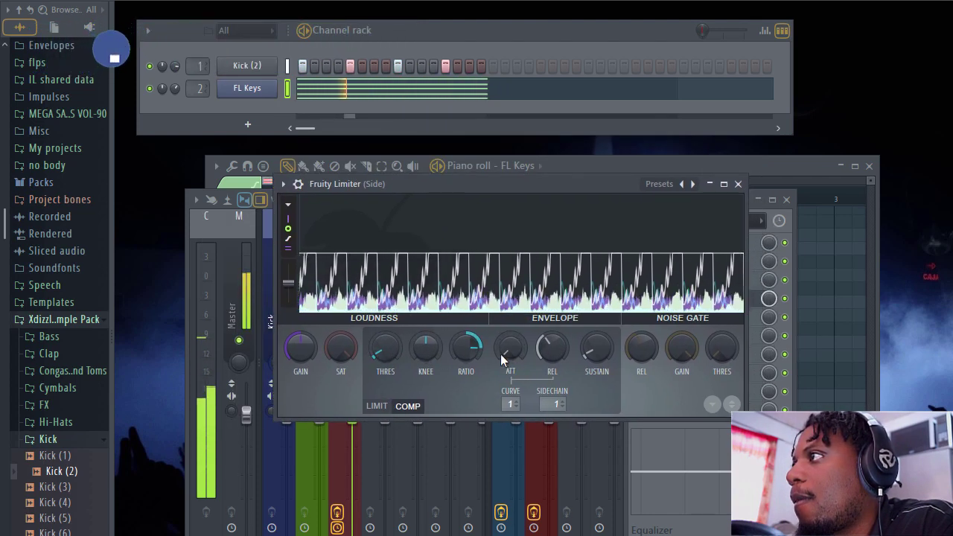
key("space")
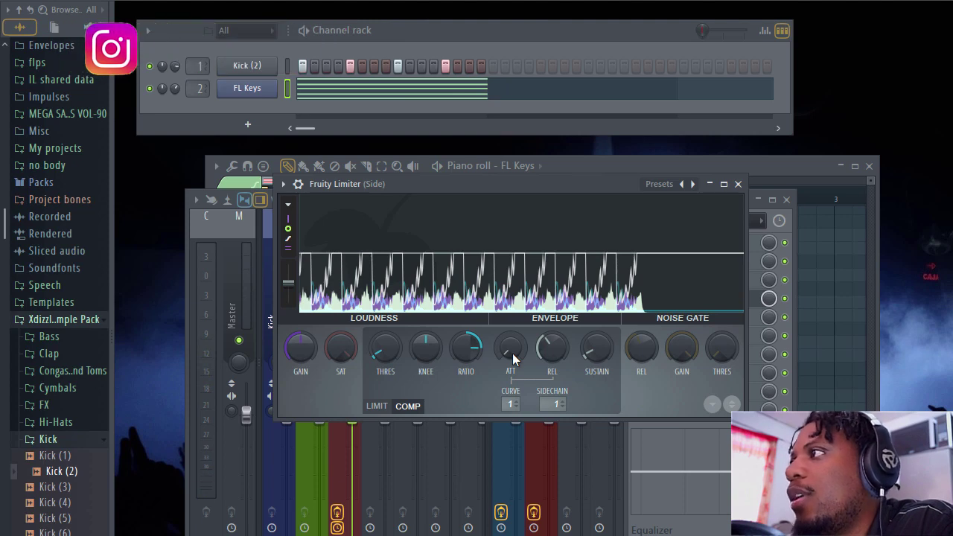
Try the compressor's attack at maximum during playback and return it to minimum.
key("space")
left_click_drag(512, 353, 511, 314)
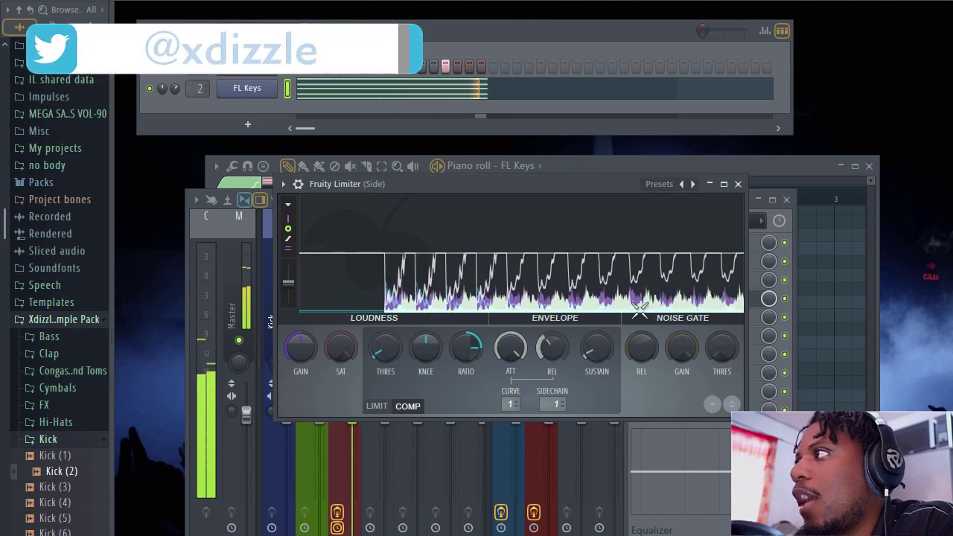
left_click_drag(511, 351, 511, 406)
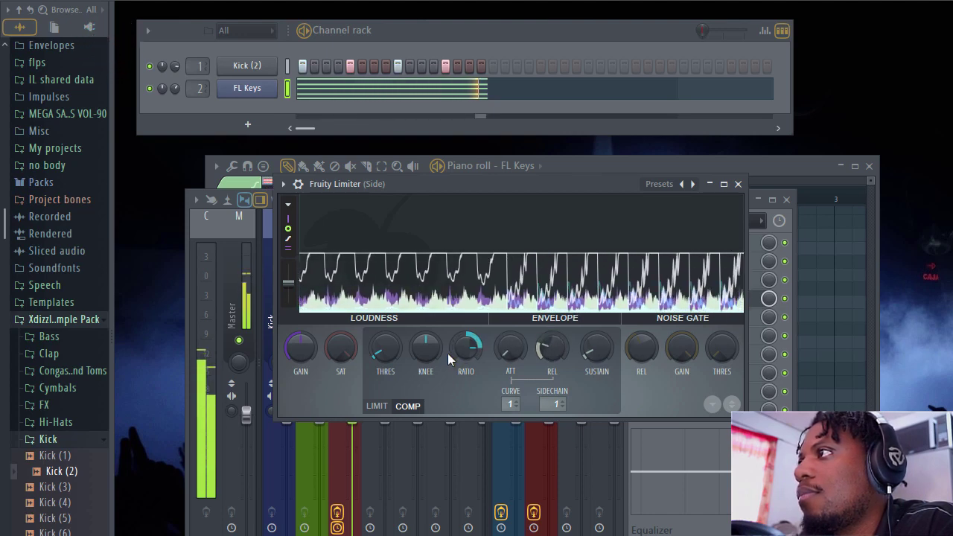
Fine-tune the ducking during playback with a lower ratio, a higher knee and minimum sustain.
left_click_drag(460, 352, 460, 377)
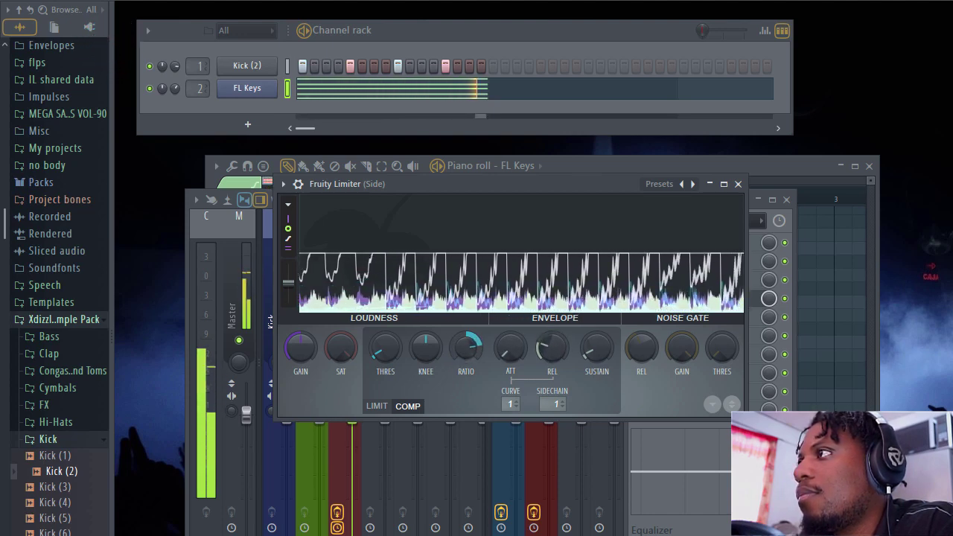
left_click_drag(426, 346, 425, 316)
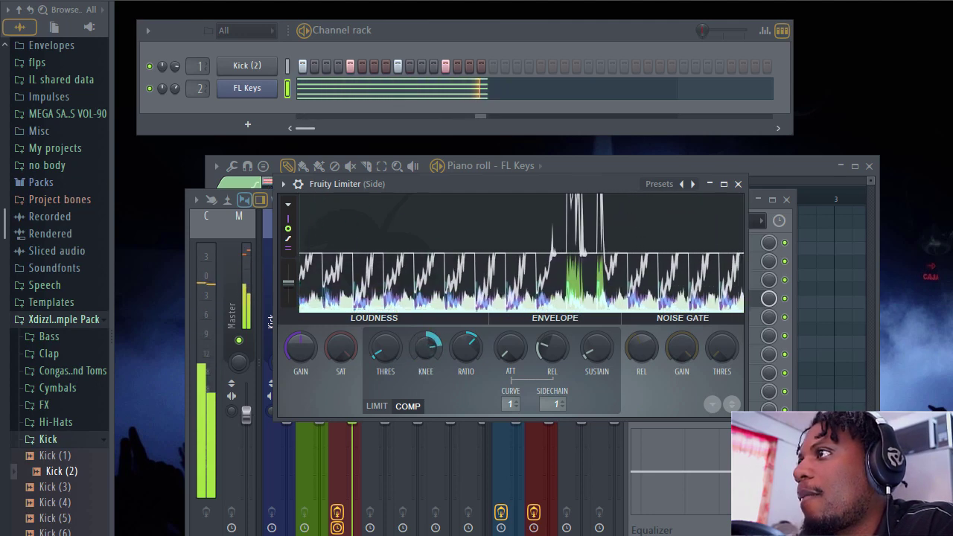
left_click_drag(596, 346, 594, 393)
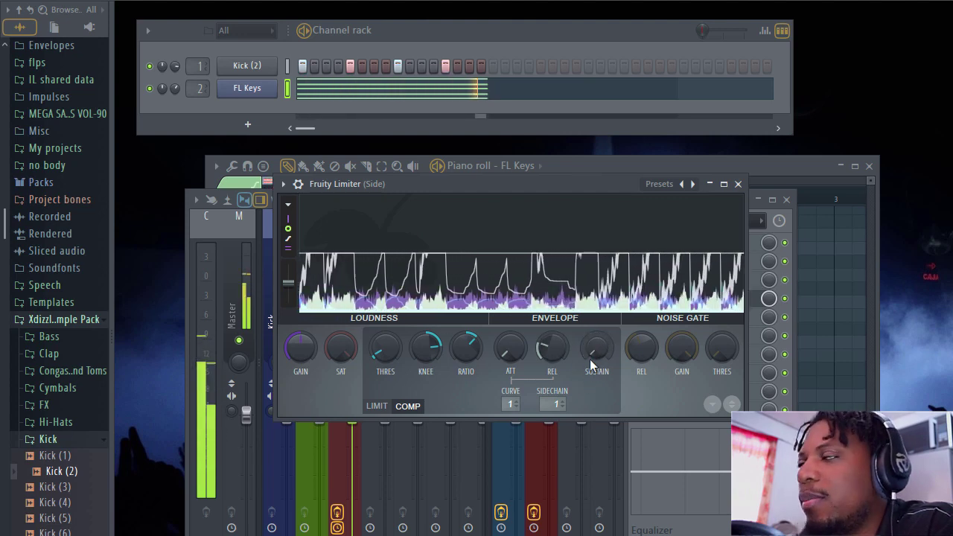
Lengthen the compressor's release and raise its threshold, replaying the pattern to check the ducking.
left_click_drag(554, 356, 554, 345)
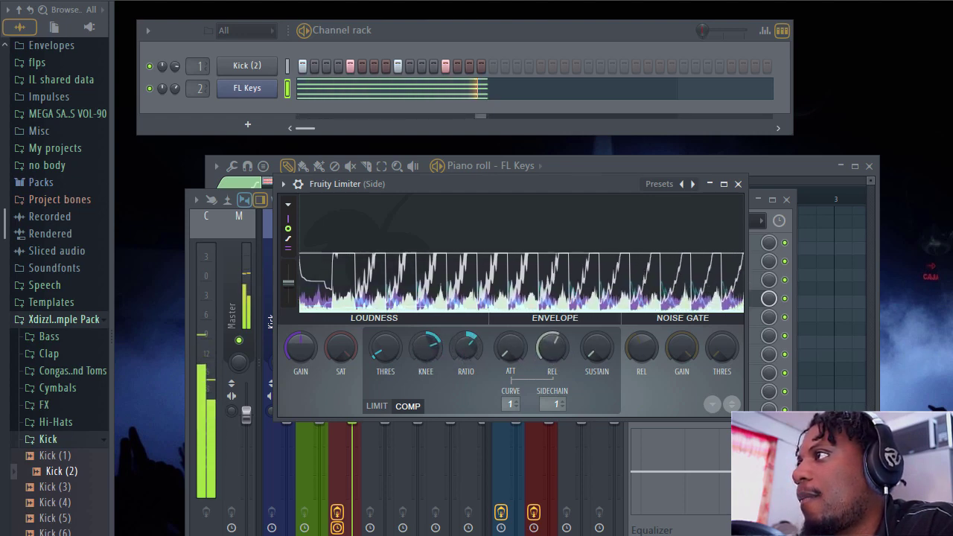
left_click_drag(384, 347, 383, 347)
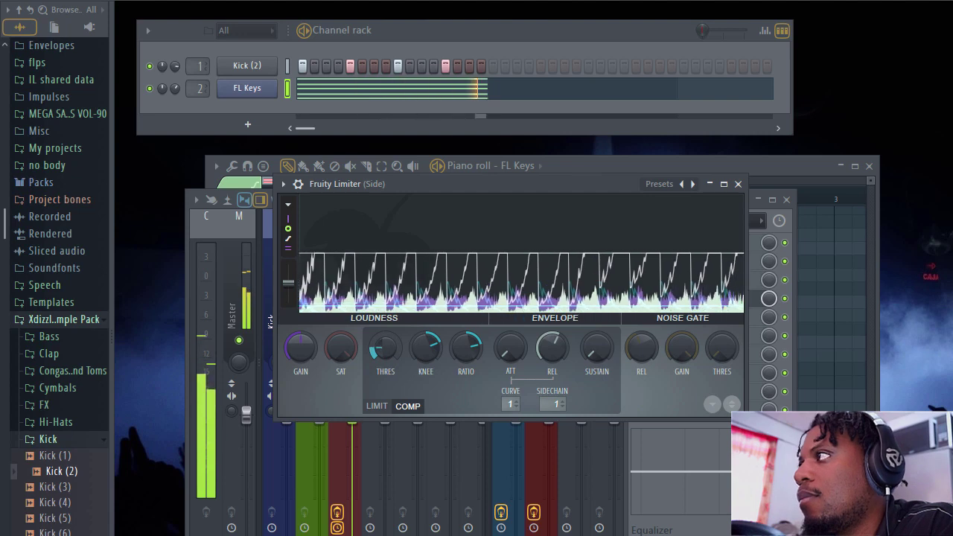
key("space")
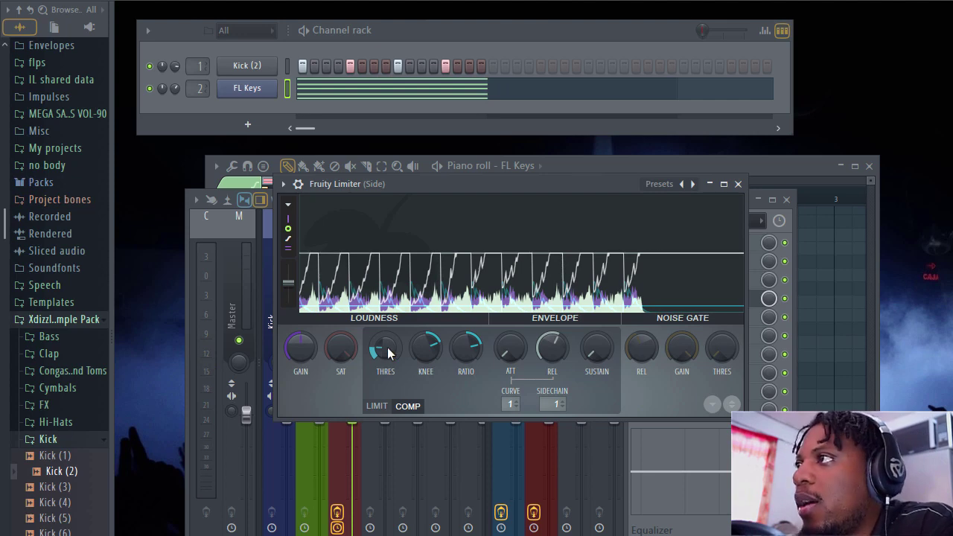
left_click_drag(387, 353, 387, 349)
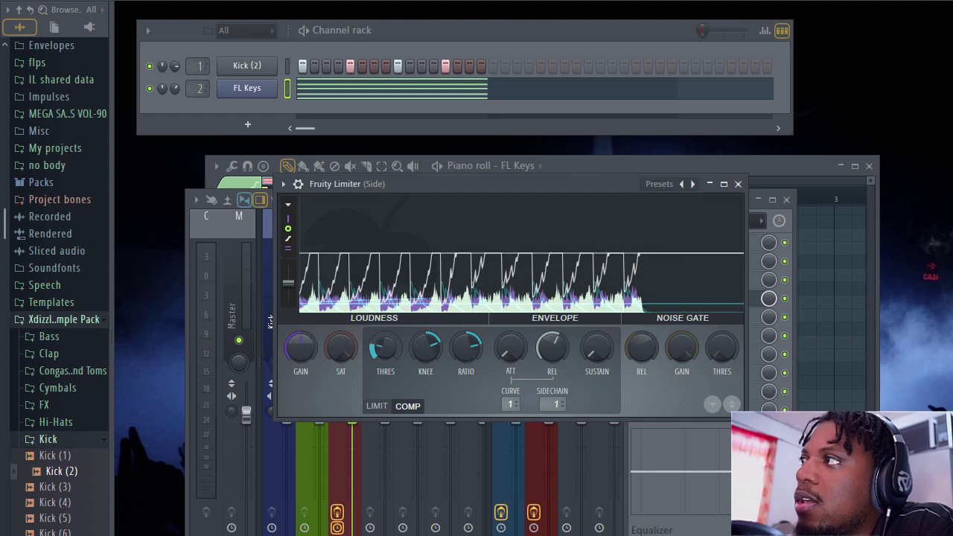
key("space")
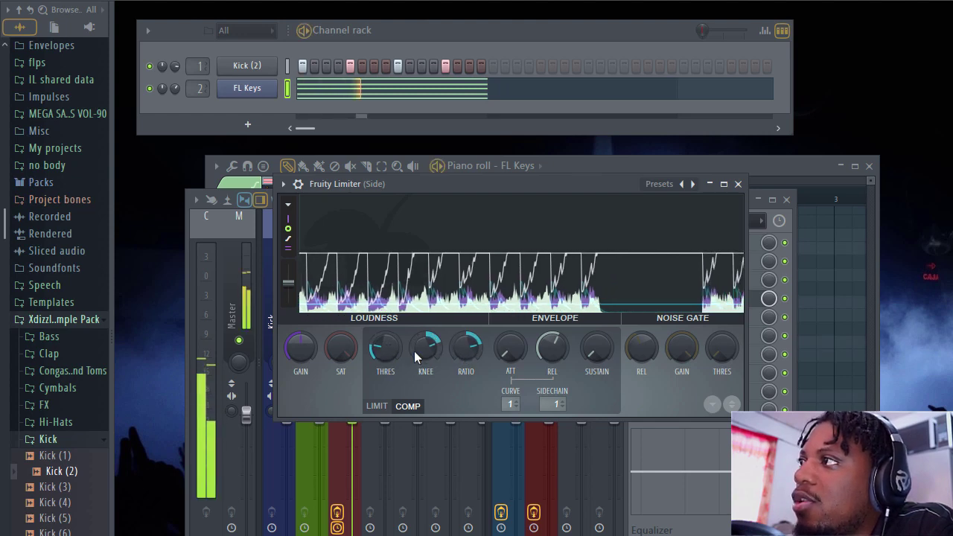
Stop playback, mute the FL Keys channel and add a 3x Osc channel to the channel rack.
left_click(409, 30)
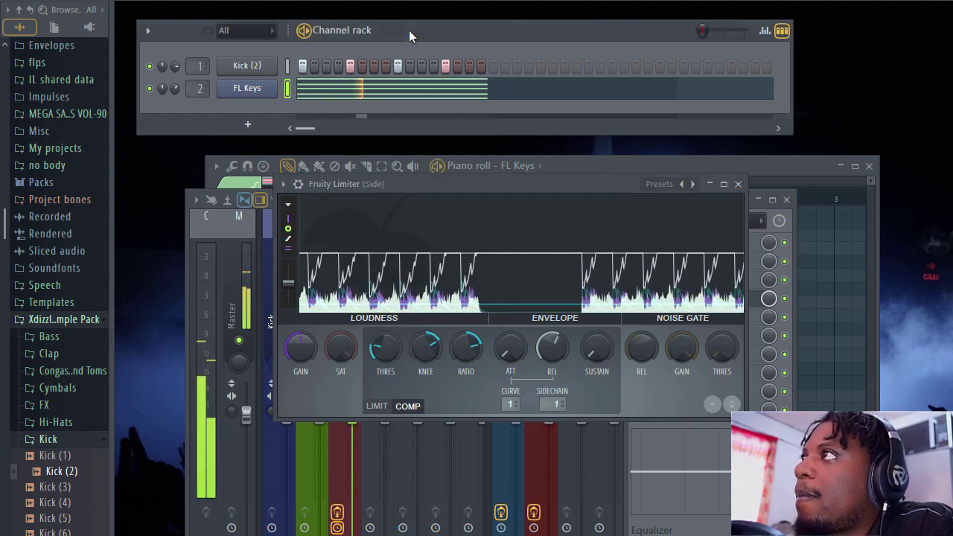
key("space")
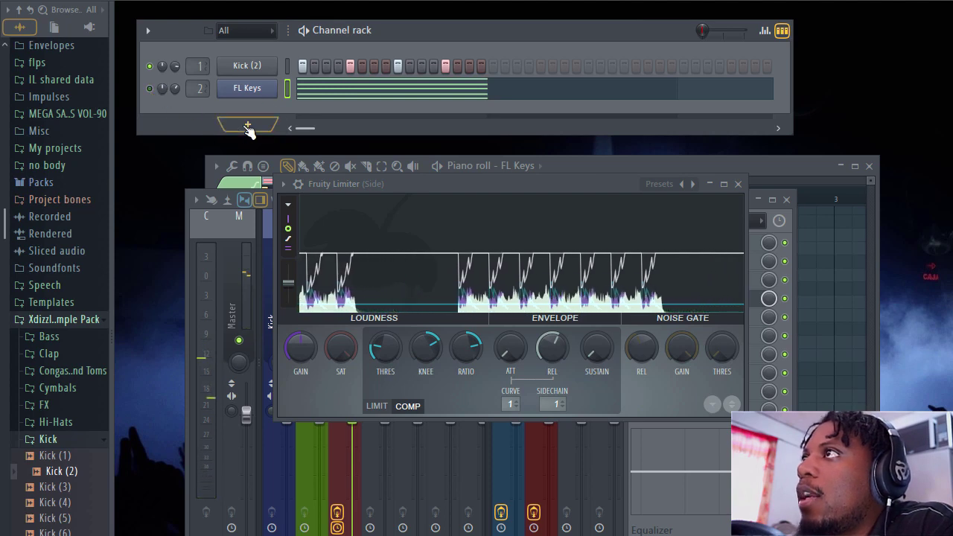
left_click(248, 124)
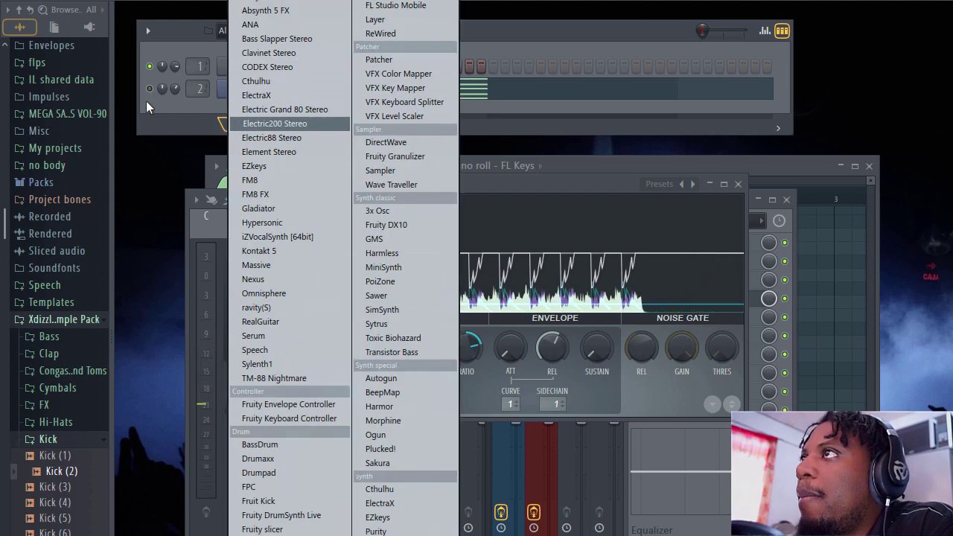
left_click(394, 212)
Replace the 3x Osc channel with Fruity DX10 and load its eFlute preset.
right_click(250, 111)
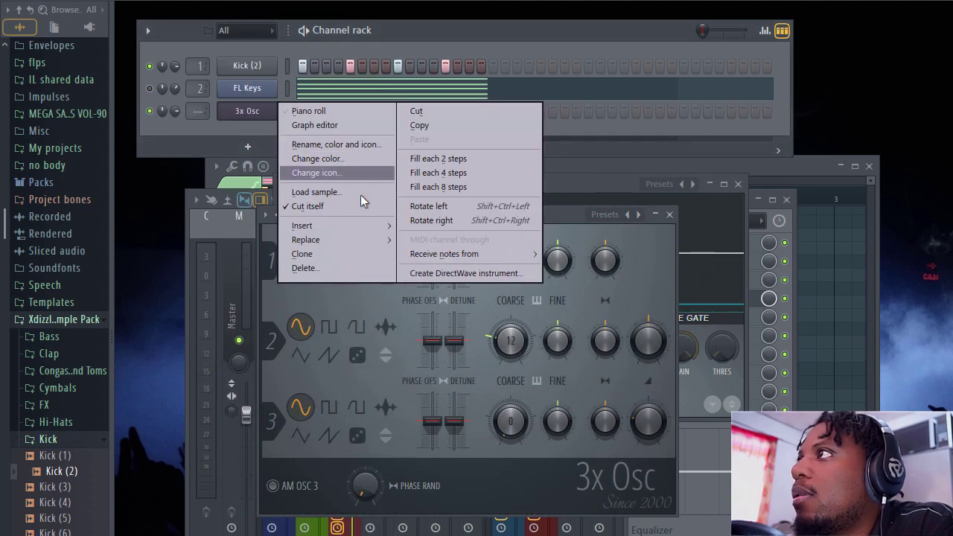
mouse_move(353, 239)
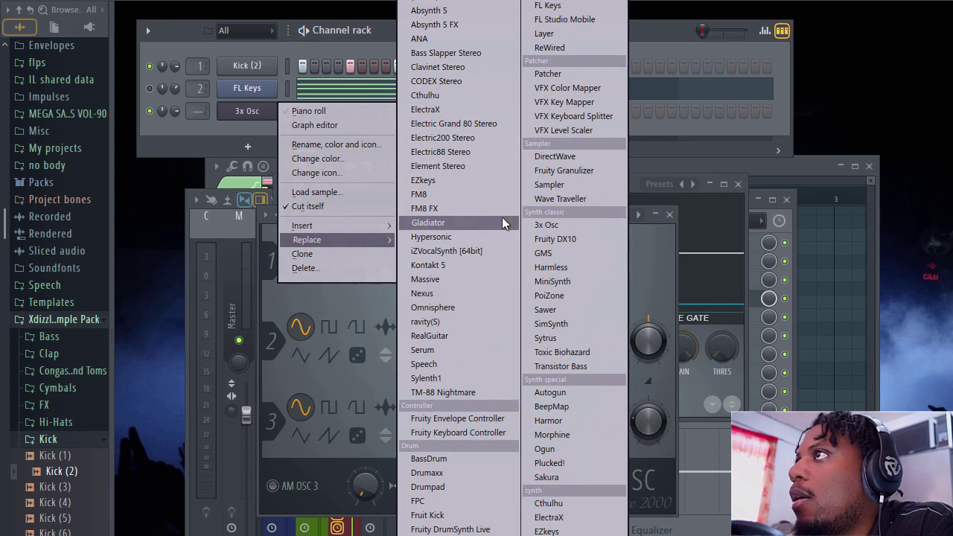
left_click(571, 243)
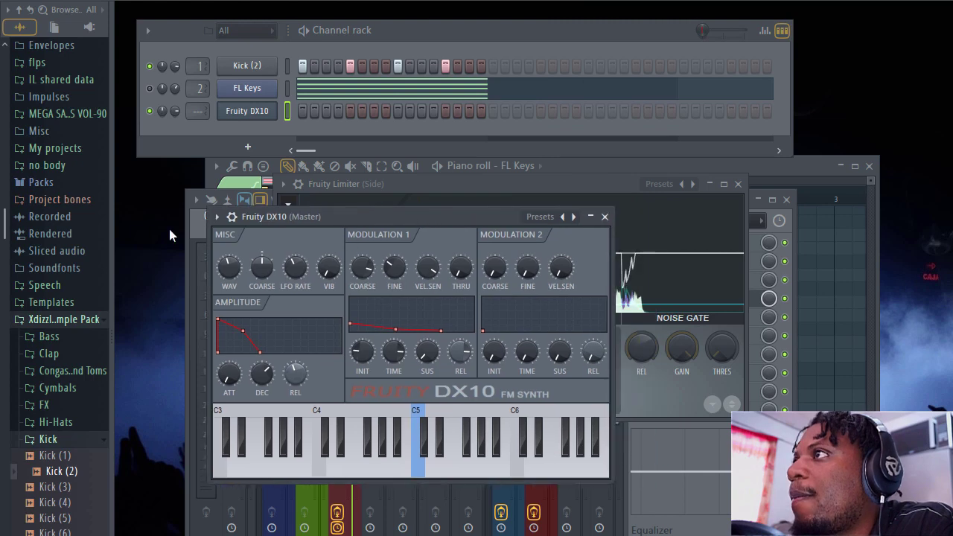
left_click(558, 216)
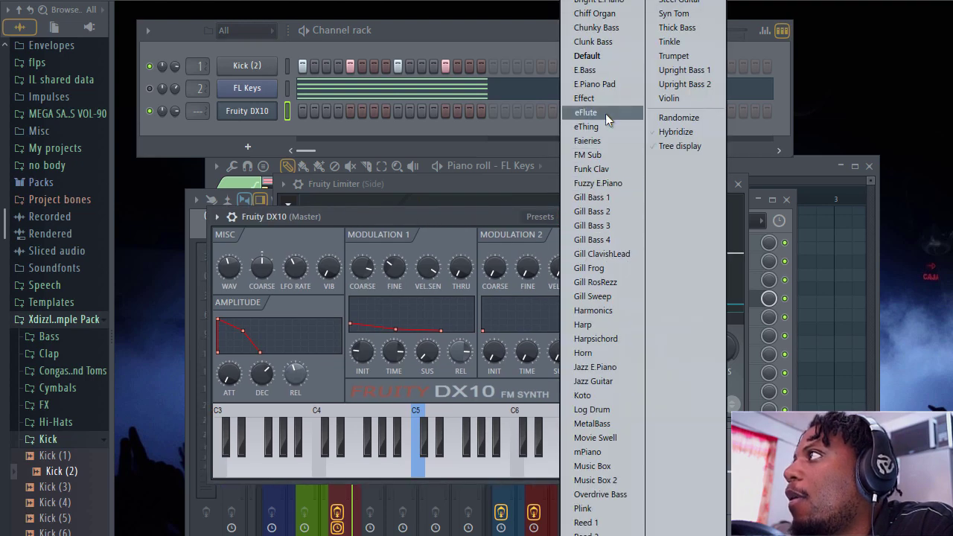
left_click(586, 112)
left_click_drag(304, 213, 570, 333)
Draw a one-bar note in the eFlute channel's piano roll and move it down to G#3.
right_click(265, 113)
left_click(321, 106)
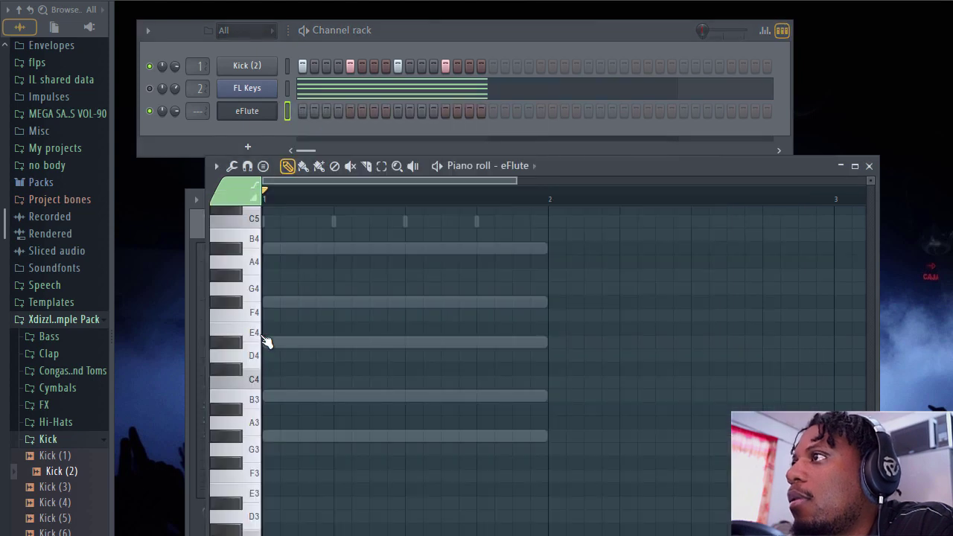
left_click(267, 342)
left_click_drag(336, 342, 335, 440)
Start and stop the pattern to hear the eFlute note together with the kick.
key("space")
key("space")
key("space")
key("space")
key("space")
key("space")
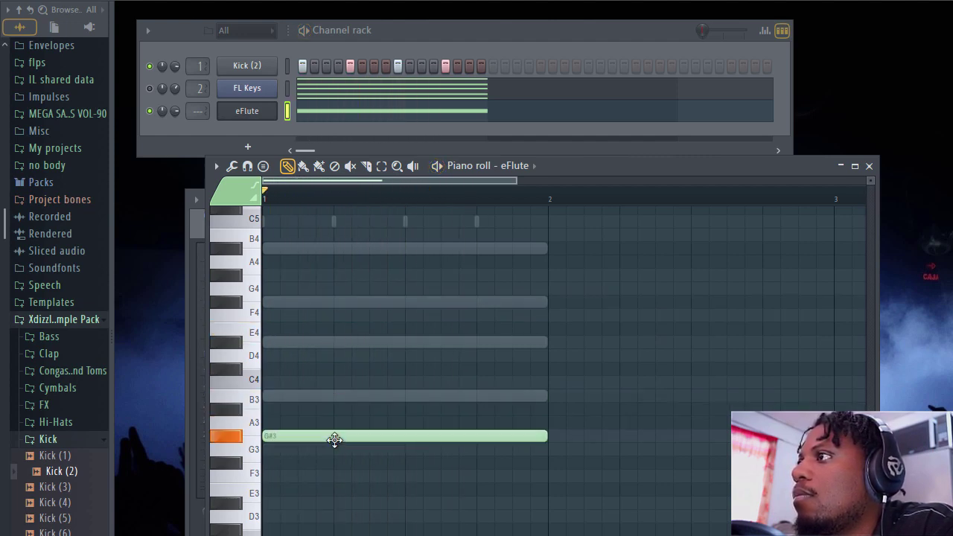
key("space")
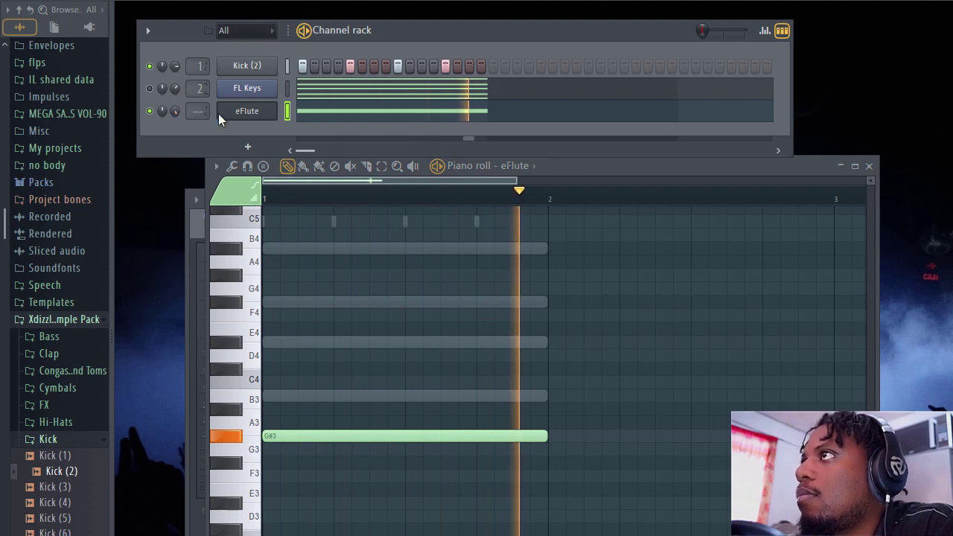
key("space")
Assign the eFlute channel to free mixer track 4 and give that track the preset Bass name, icon and red color.
left_click(242, 112)
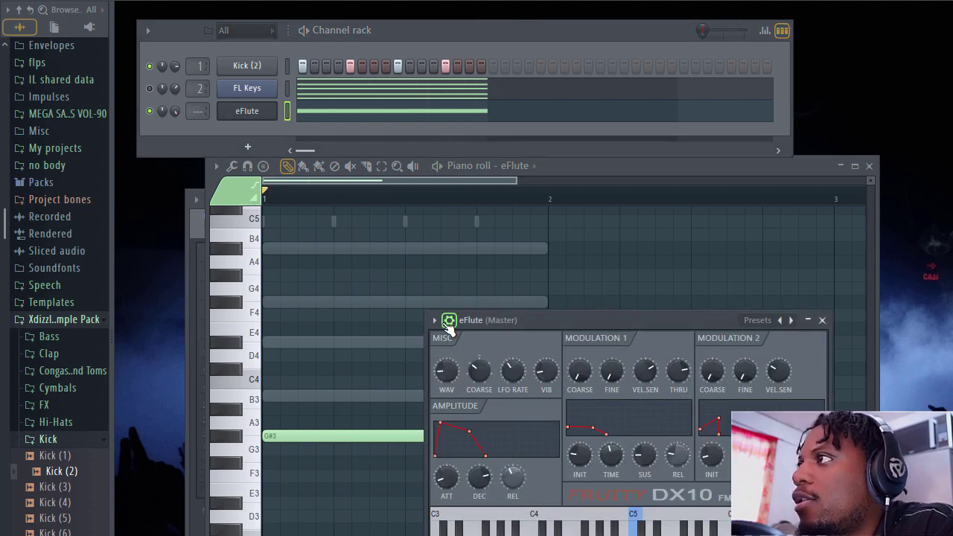
left_click(449, 322)
key("ctrl+l")
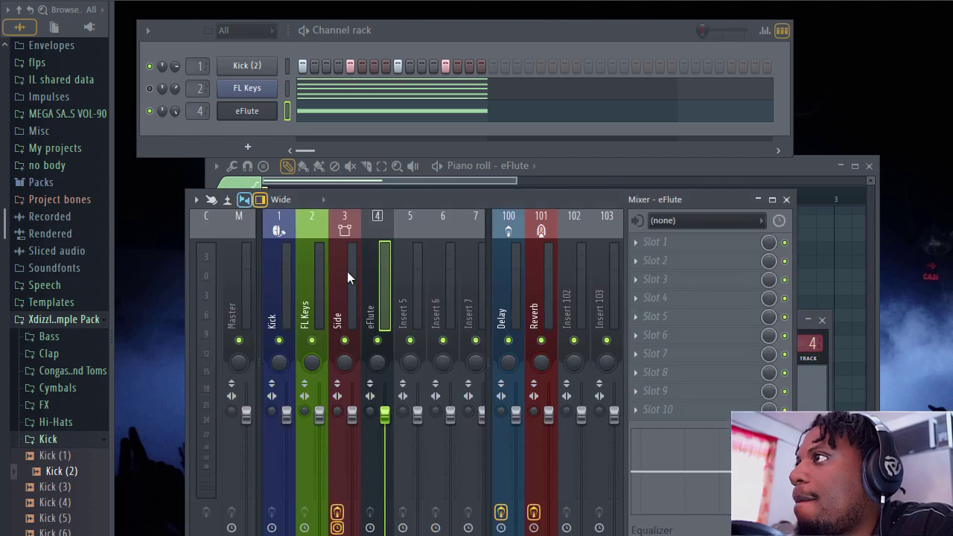
right_click(383, 294)
left_click(451, 226)
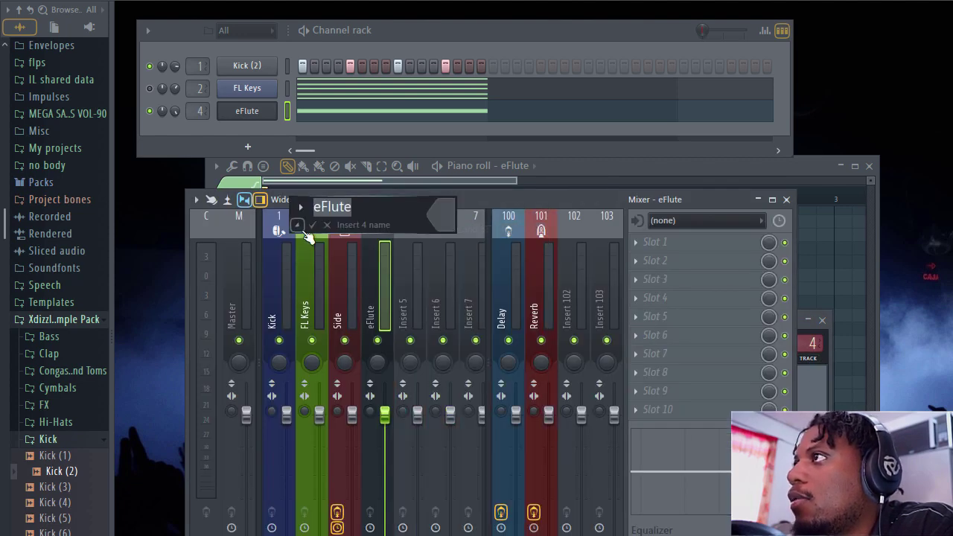
left_click(373, 269)
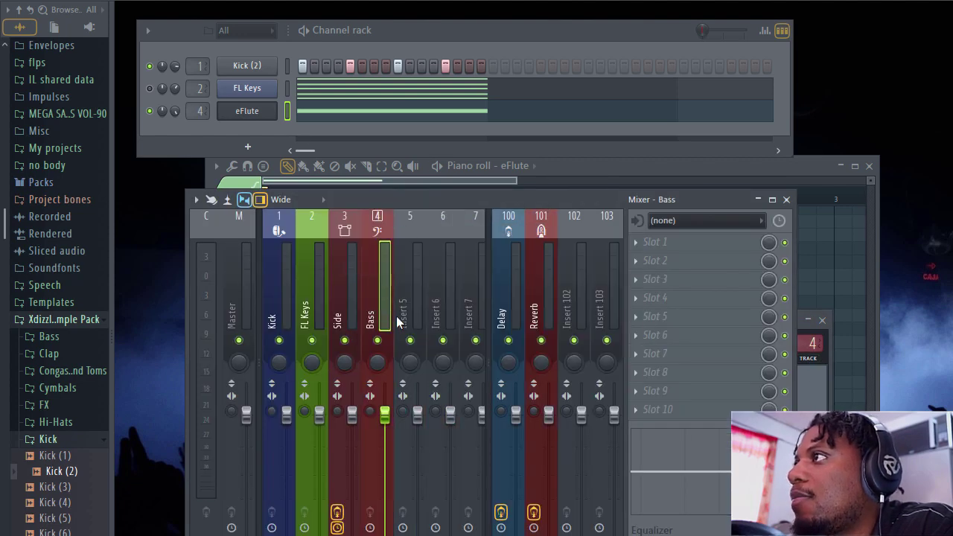
Check the Bass track's signal during playback and route it to the Side track instead of the Master.
key("space")
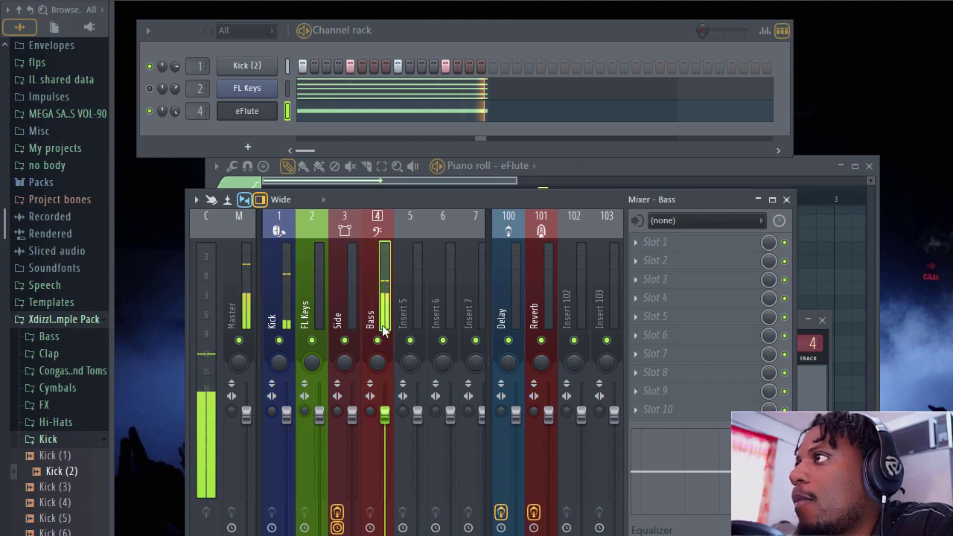
left_click_drag(441, 200, 423, 144)
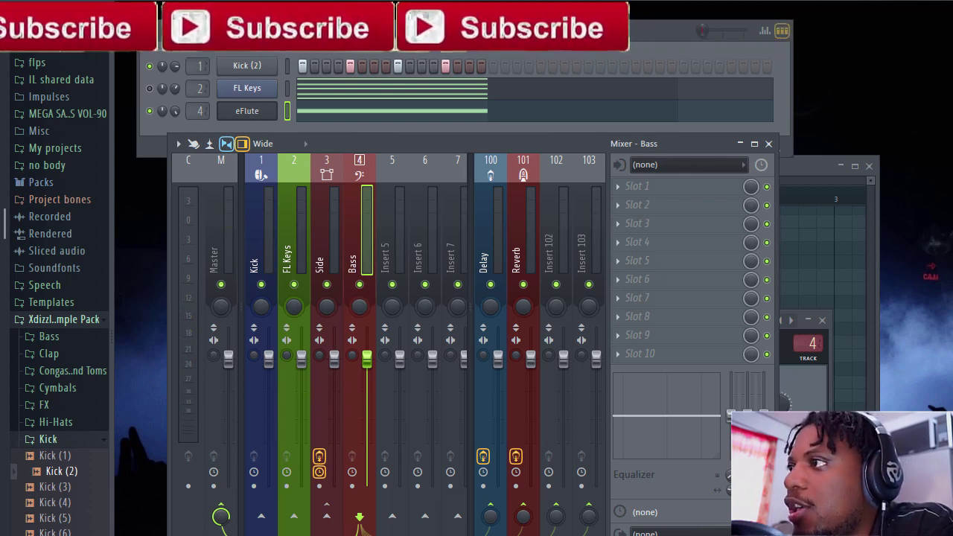
left_click(327, 516)
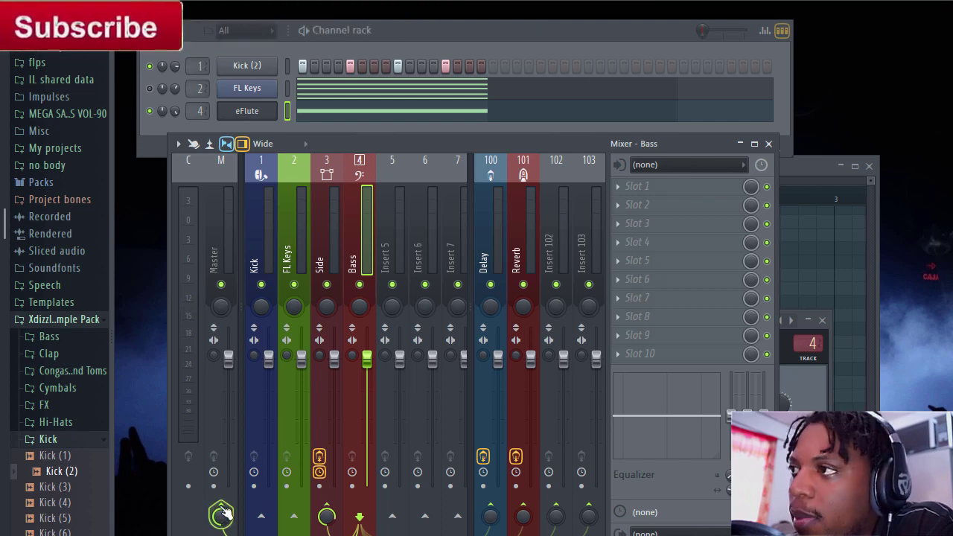
Play the pattern and inspect the ducking in the Side track's Fruity Limiter, keeping the track meters uncovered.
key("space")
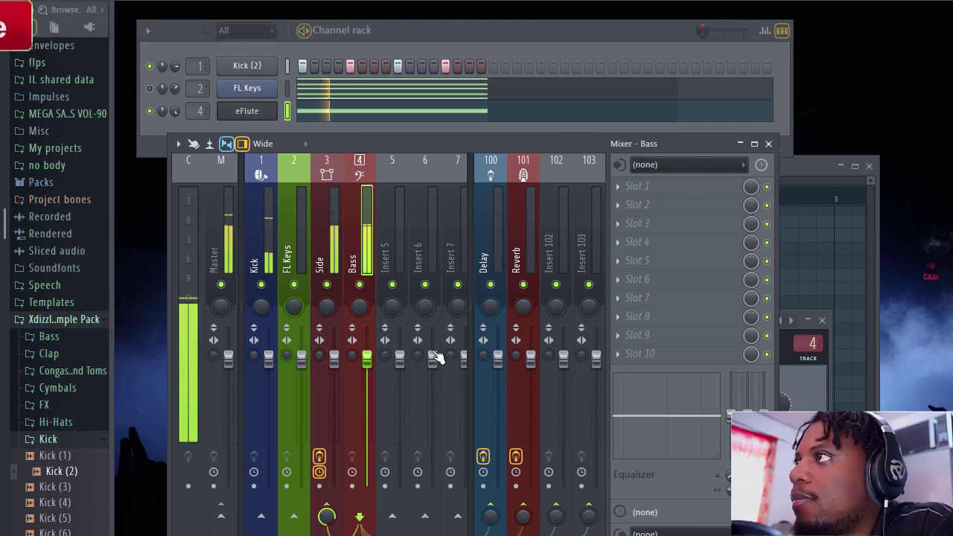
left_click(336, 243)
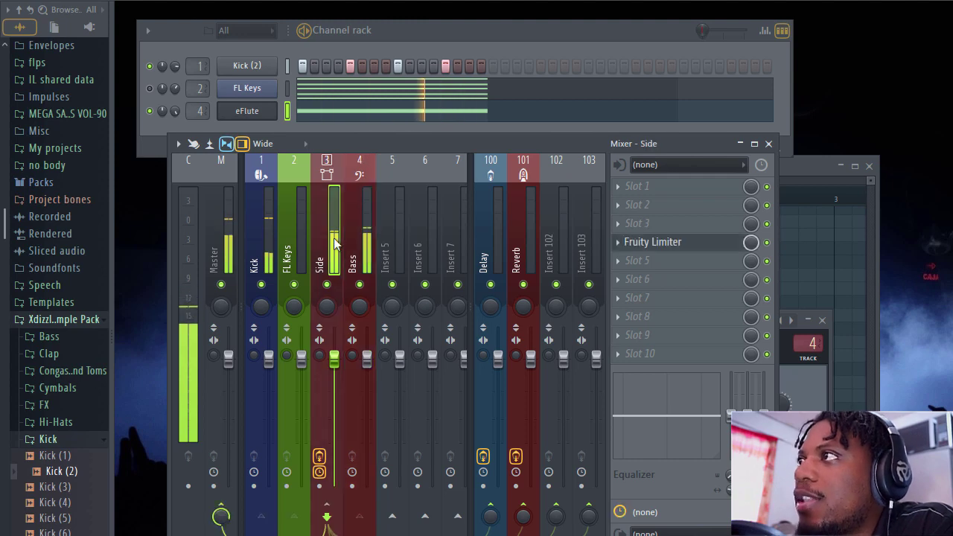
left_click(710, 243)
left_click_drag(475, 186, 381, 327)
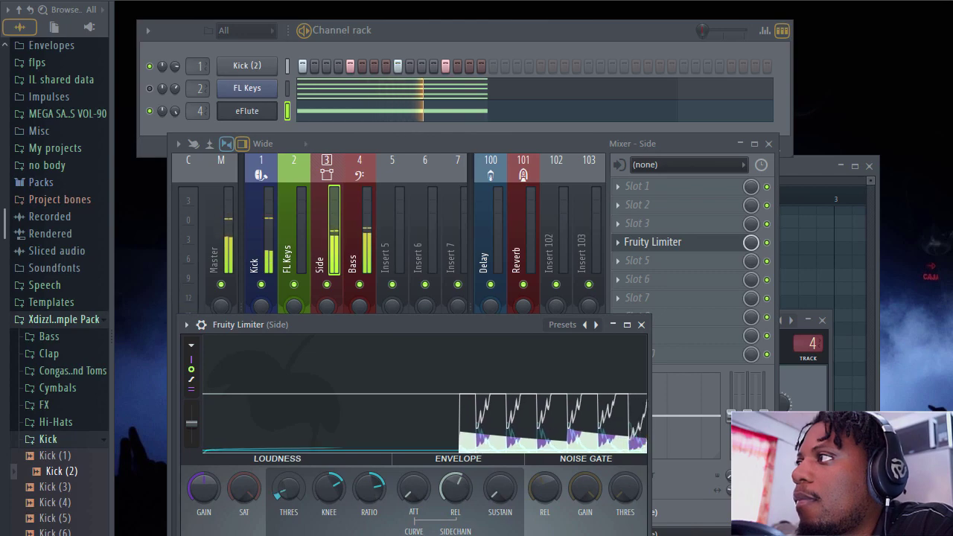
Add Fruity Fast Dist to slot 4 of the Bass track and lower the track's fader.
left_click(358, 240)
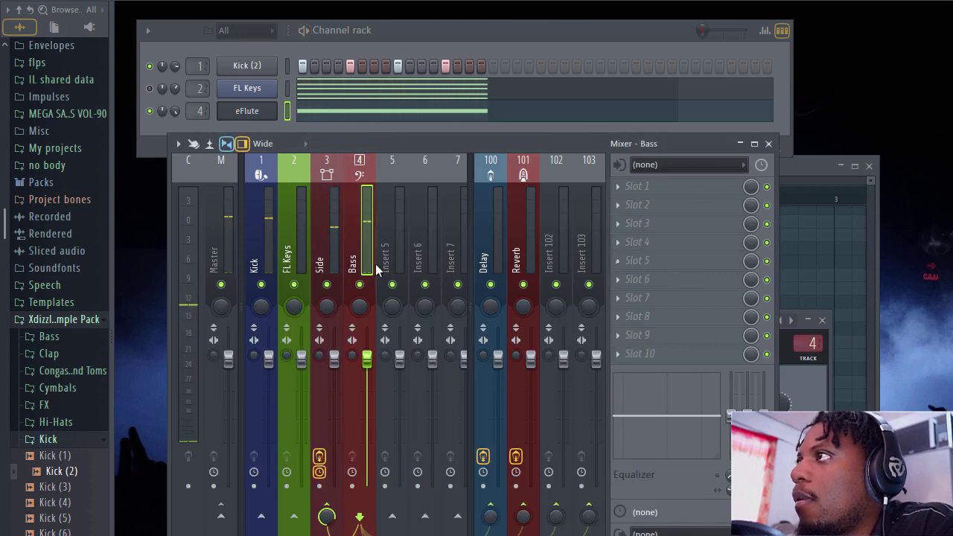
left_click(735, 250)
mouse_move(735, 260)
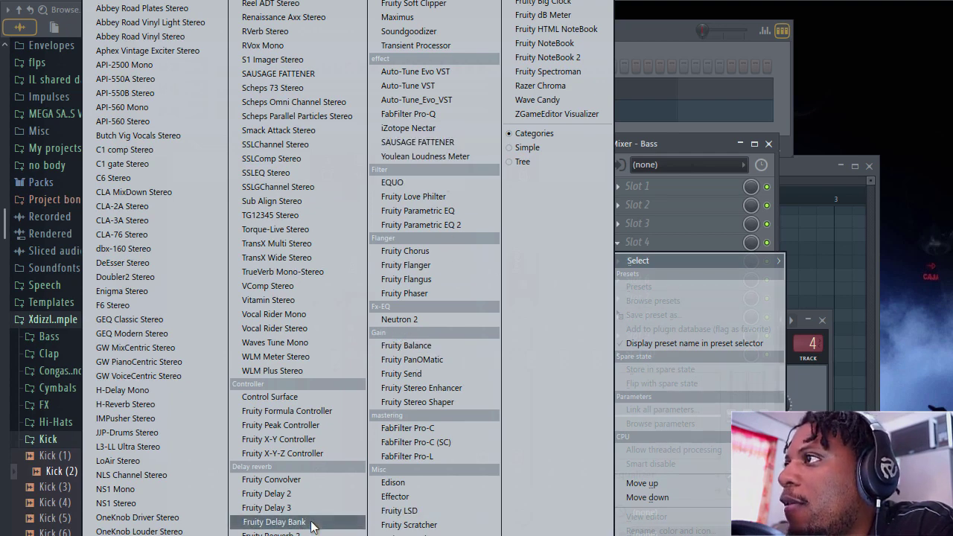
left_click(392, 265)
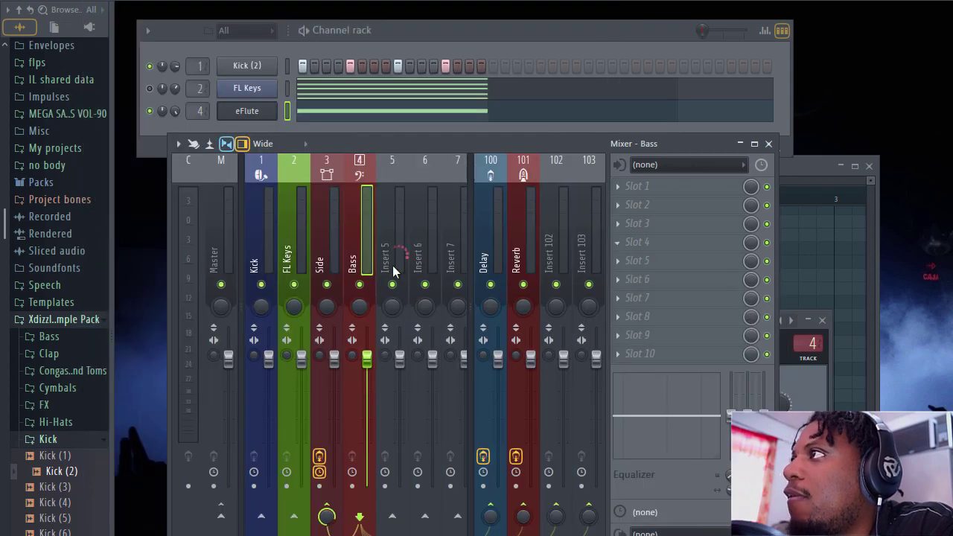
left_click(403, 139)
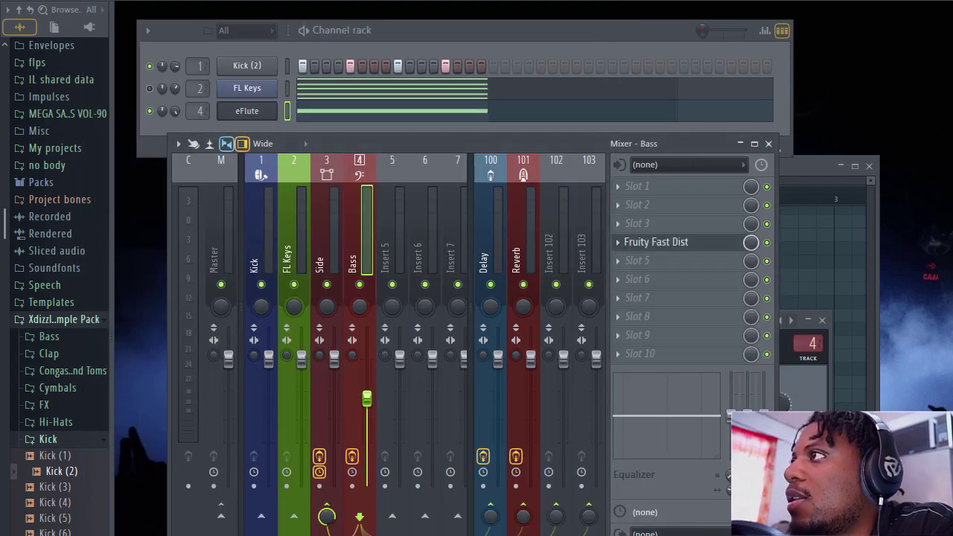
left_click_drag(366, 411, 366, 400)
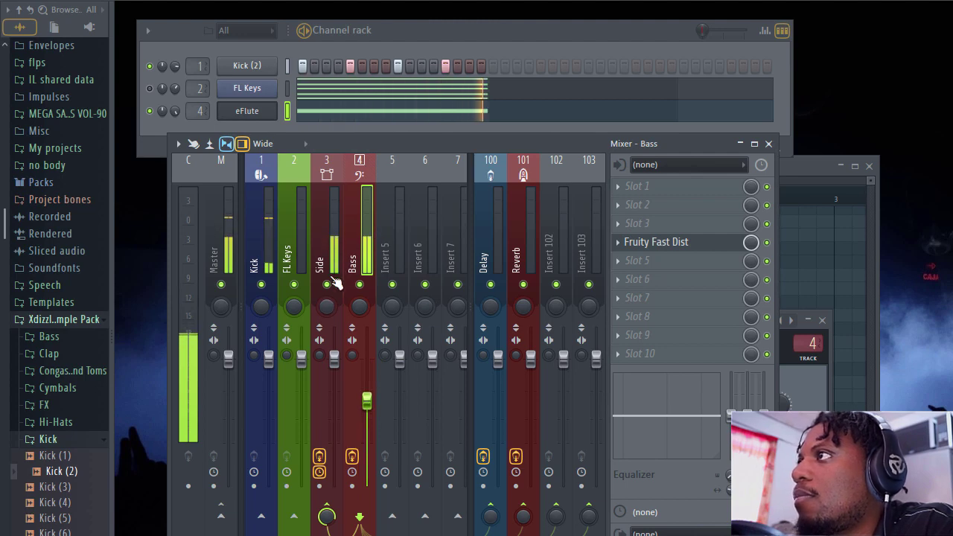
Bypass and re-enable the Side track's Fruity Limiter during playback, comparing the Side and Bass tracks.
left_click(321, 245)
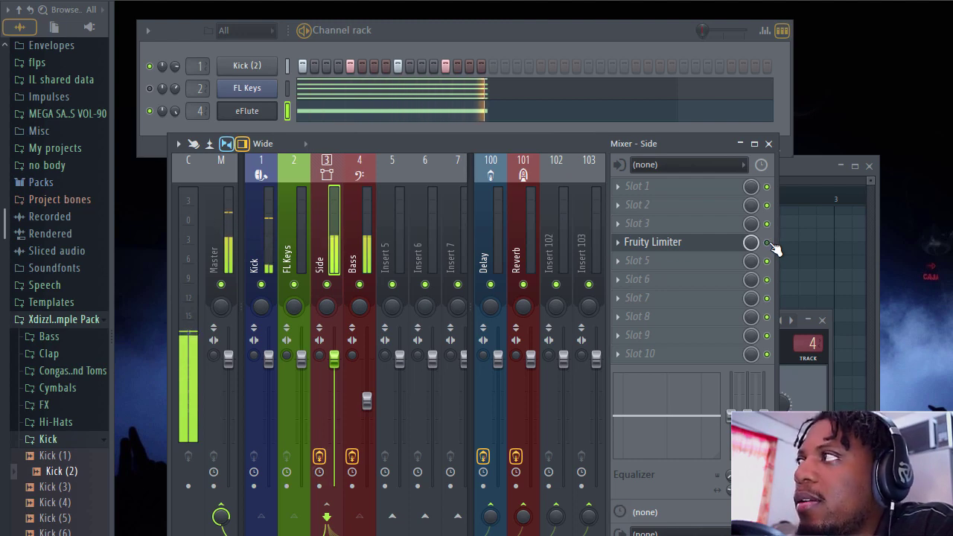
left_click(331, 251)
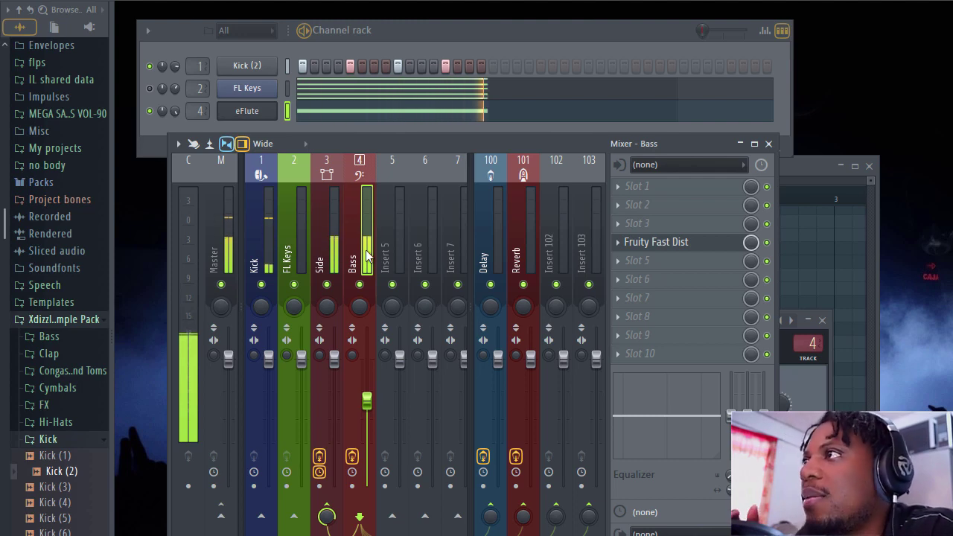
left_click(334, 246)
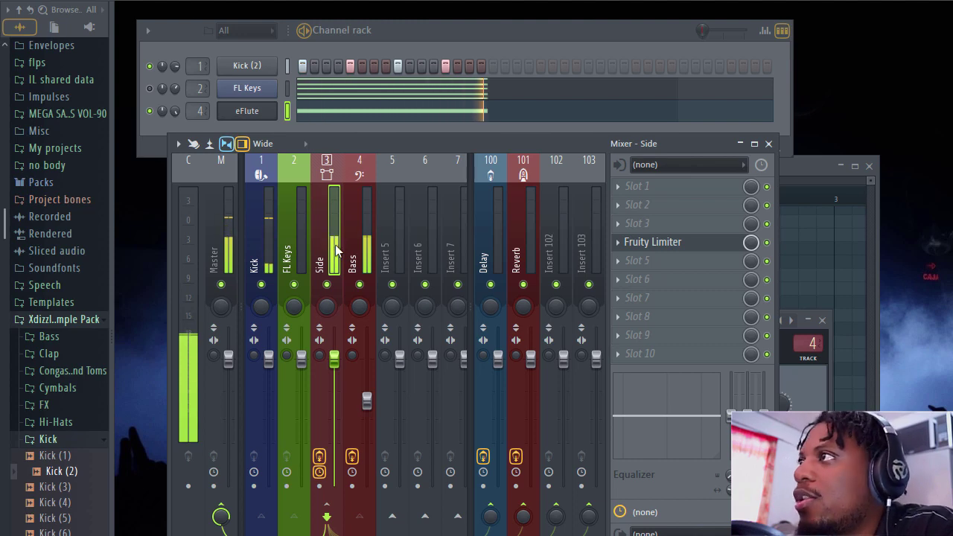
scroll(334, 261, "down", 1)
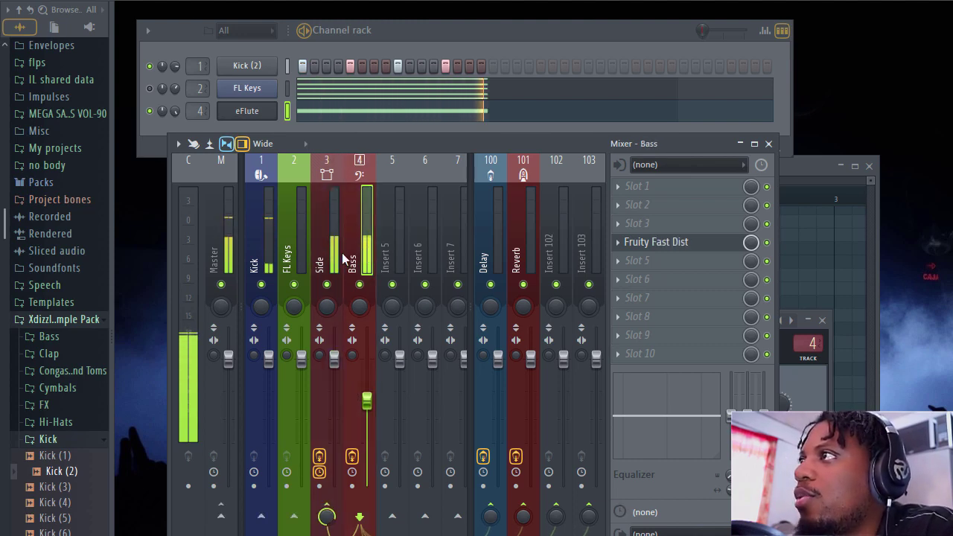
Stop playback and reopen the Side track's Fruity Limiter, placing its window clear of the Side and Bass tracks.
key("space")
left_click(337, 258)
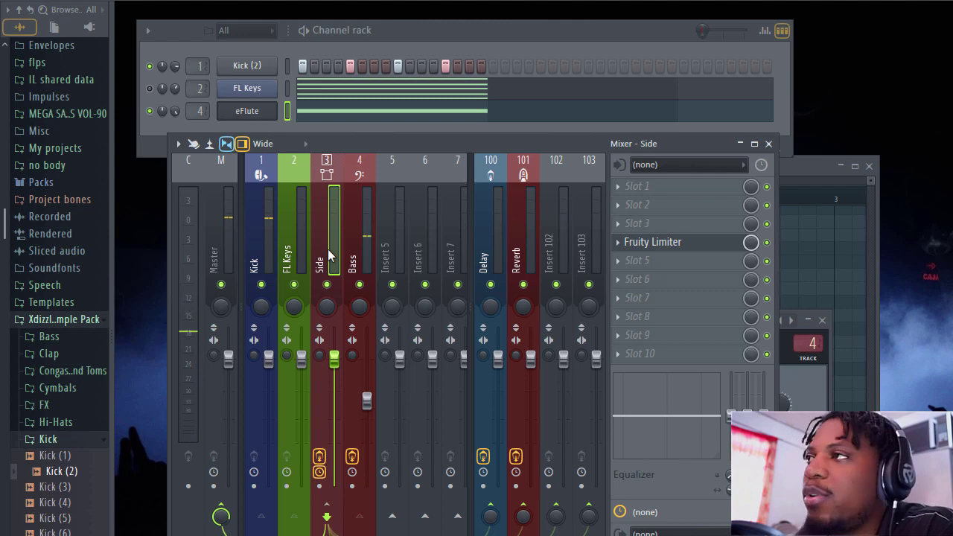
left_click(356, 262)
left_click(338, 255)
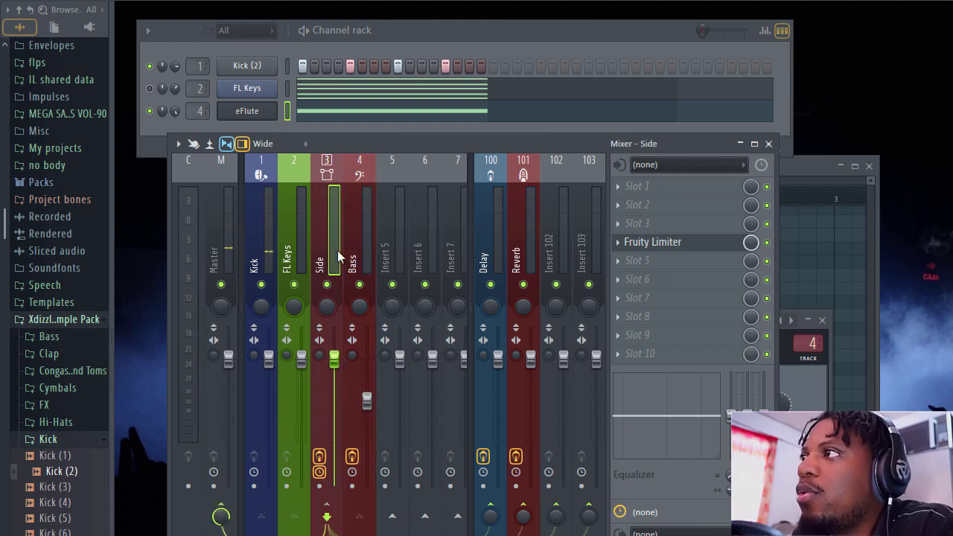
left_click(659, 242)
left_click_drag(394, 337, 640, 320)
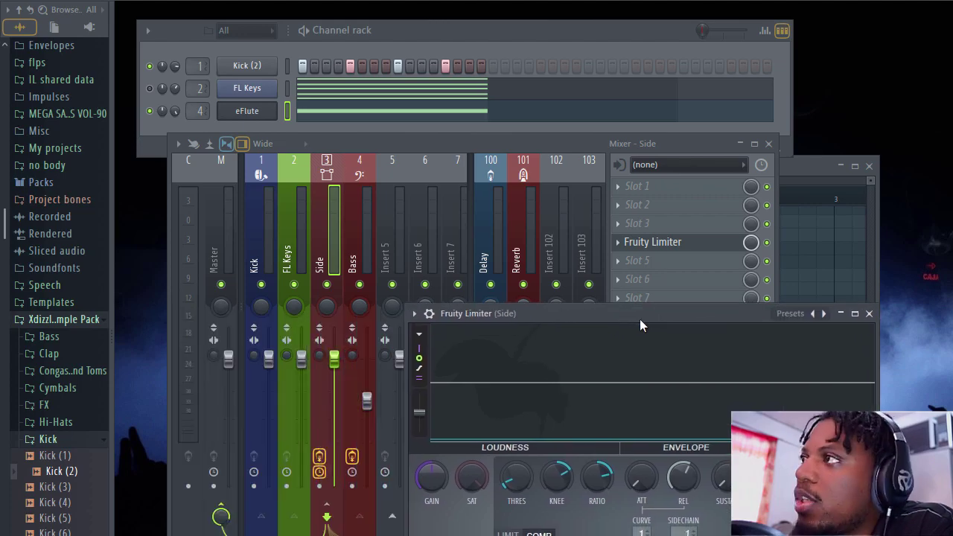